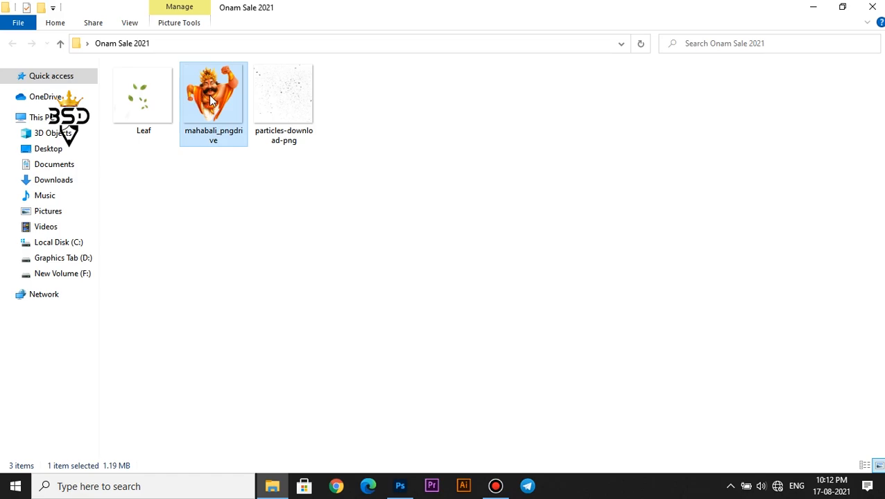
- Place the mahabali_pngdrive image in the green poster document and enlarge it around its centre to about 169%
{"action": "left_click_drag", "start_coordinate": [207, 102], "coordinate": [375, 285]}
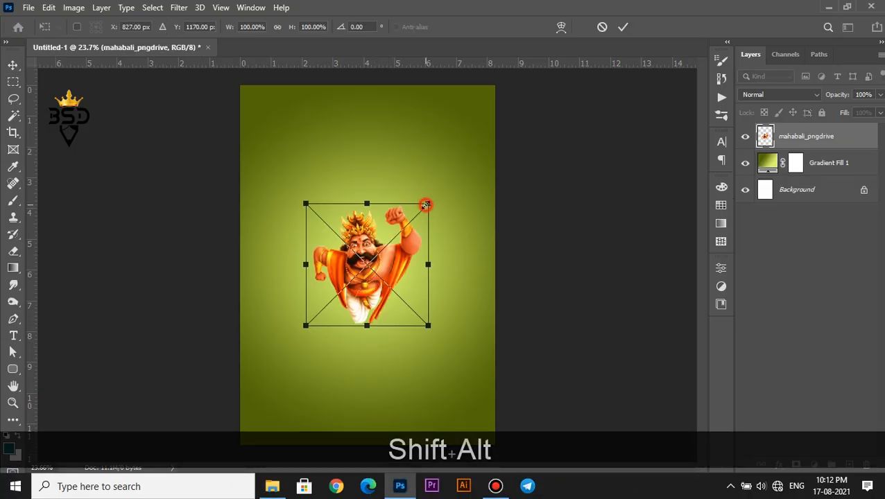
{"action": "left_click_drag", "start_coordinate": [425, 203], "coordinate": [471, 161]}
{"action": "scroll", "coordinate": [365, 266], "scroll_direction": "up", "scroll_amount": 3}
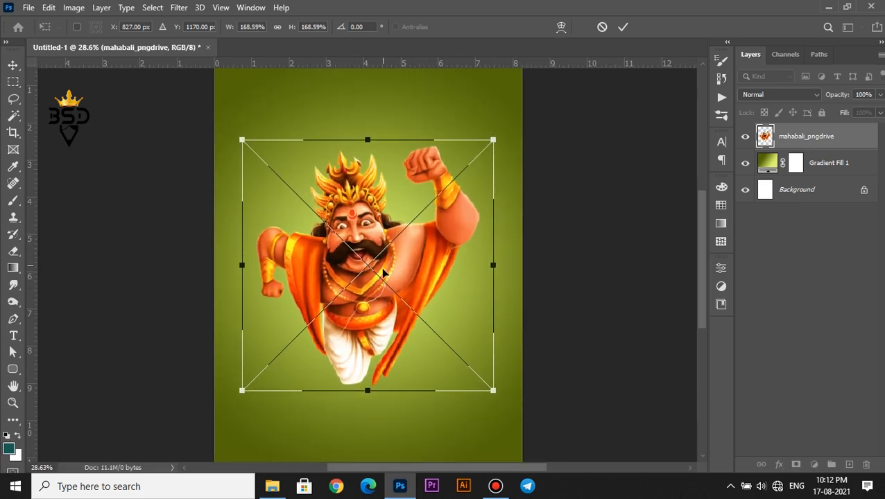
{"action": "mouse_move", "coordinate": [366, 205]}
{"action": "left_mouse_down"}
{"action": "mouse_move", "coordinate": [376, 204]}
{"action": "mouse_move", "coordinate": [367, 204]}
{"action": "left_mouse_up"}
{"action": "key", "text": "Return"}
{"action": "scroll", "coordinate": [442, 116], "scroll_direction": "down", "scroll_amount": 1}
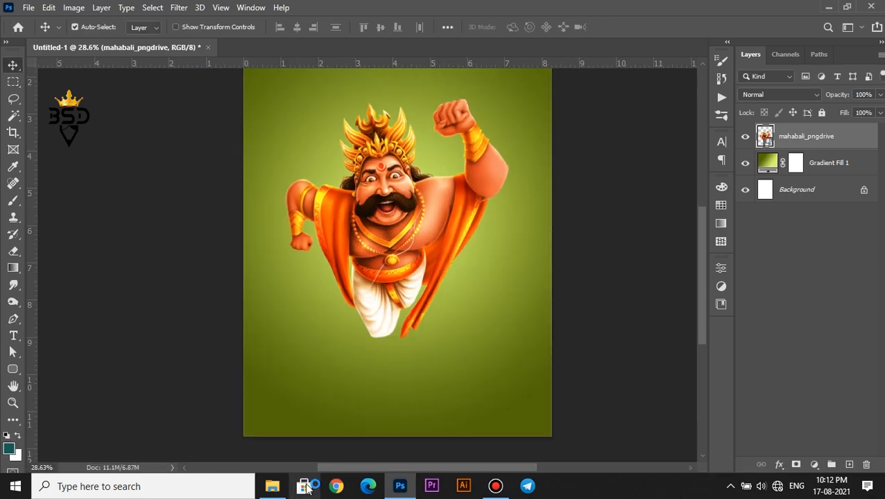
- Add a Hue/Saturation adjustment clipped to the Mahabali figure with Hue +2, Saturation -22 and Lightness -7
{"action": "scroll", "coordinate": [332, 210], "scroll_direction": "down", "scroll_amount": 2}
{"action": "scroll", "coordinate": [339, 250], "scroll_direction": "up", "scroll_amount": 2}
{"action": "scroll", "coordinate": [339, 251], "scroll_direction": "up", "scroll_amount": 1}
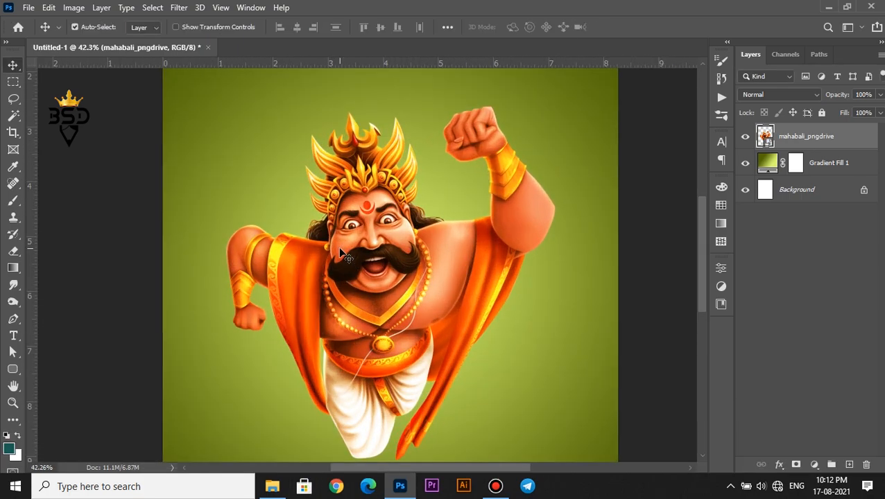
{"action": "left_click", "coordinate": [813, 464]}
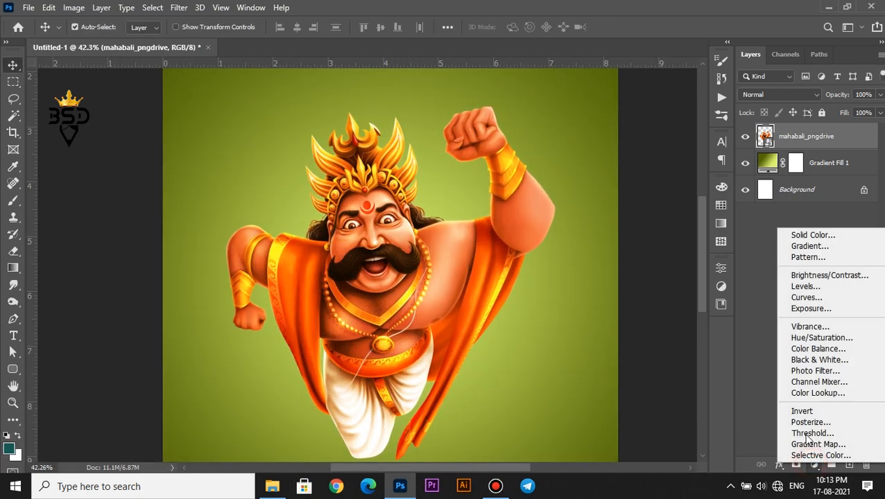
{"action": "left_click", "coordinate": [799, 339]}
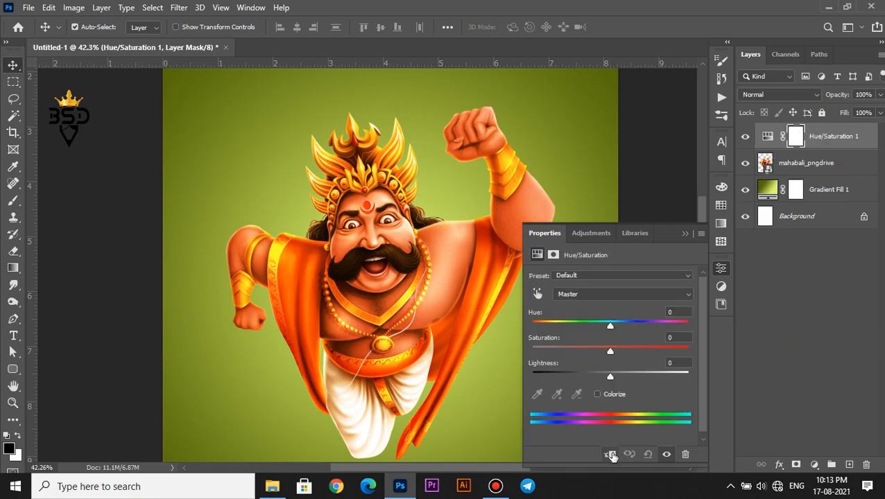
{"action": "left_click", "coordinate": [610, 455]}
{"action": "left_click_drag", "start_coordinate": [610, 351], "coordinate": [602, 352]}
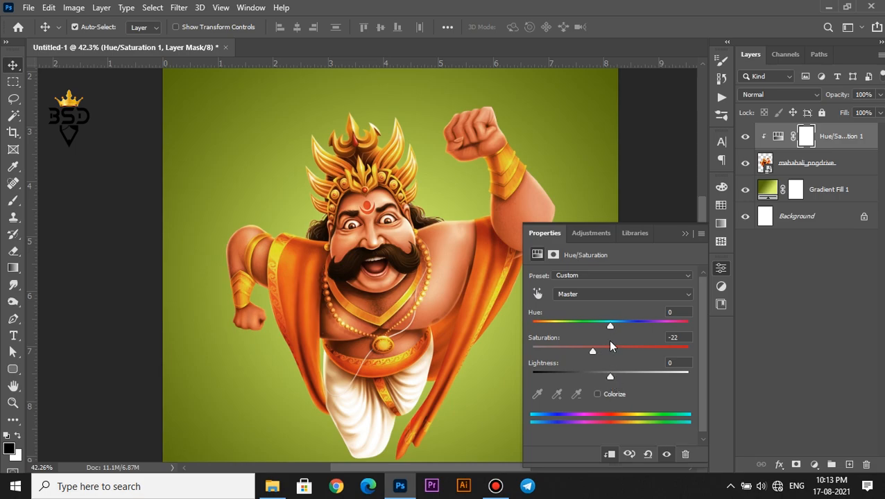
{"action": "left_click_drag", "start_coordinate": [610, 328], "coordinate": [613, 329]}
{"action": "left_click_drag", "start_coordinate": [611, 375], "coordinate": [603, 379]}
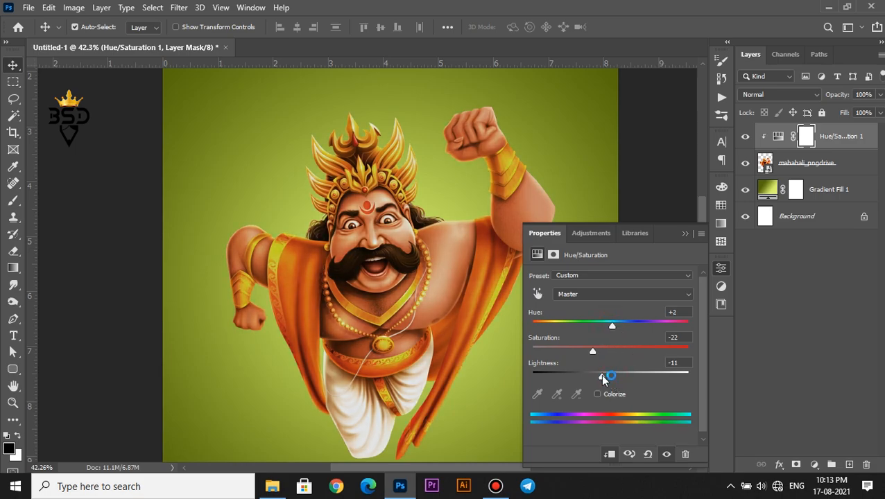
{"action": "scroll", "coordinate": [464, 300], "scroll_direction": "down", "scroll_amount": 3}
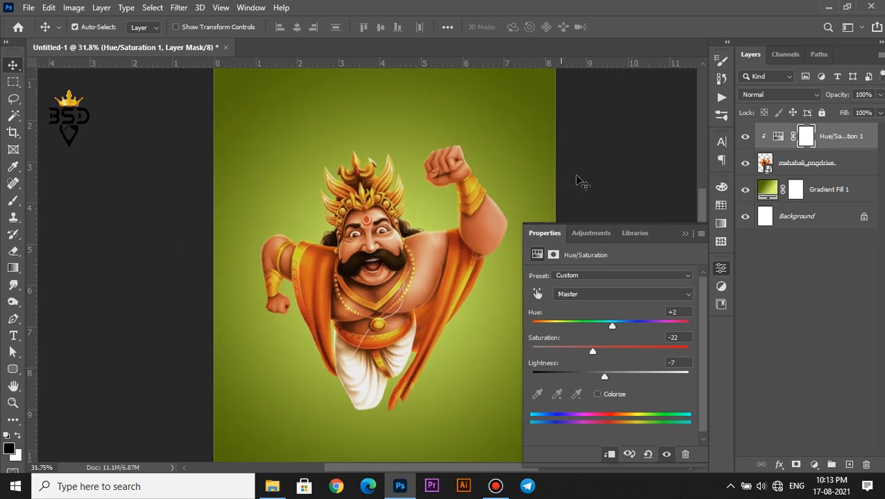
{"action": "left_click", "coordinate": [682, 233]}
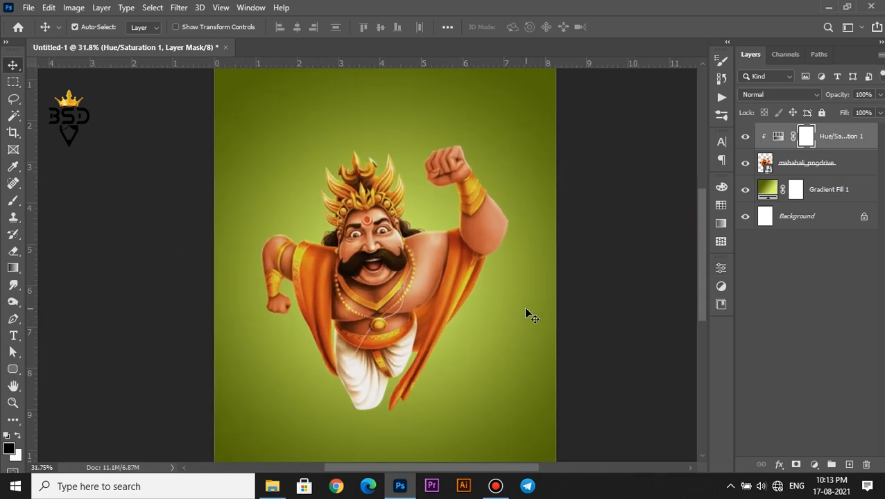
- Add a Vibrance adjustment clipped to the figure with Vibrance -1 and Saturation +14
{"action": "left_click", "coordinate": [814, 463]}
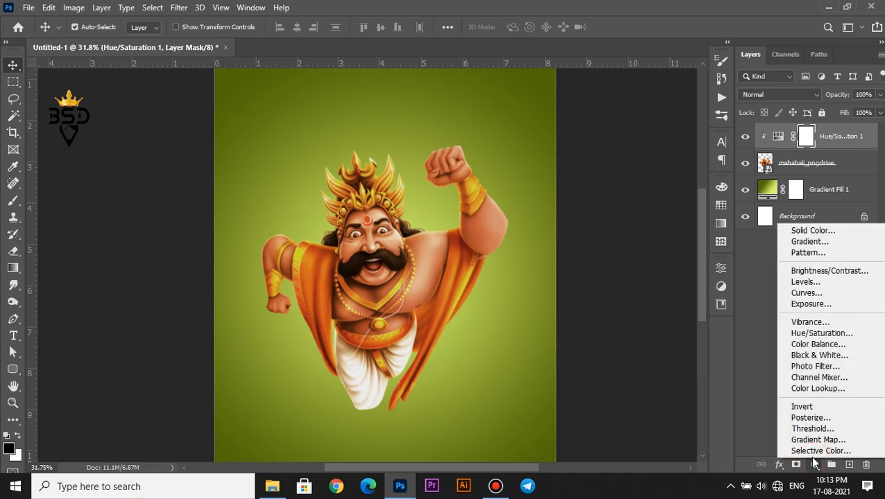
{"action": "left_click", "coordinate": [811, 323]}
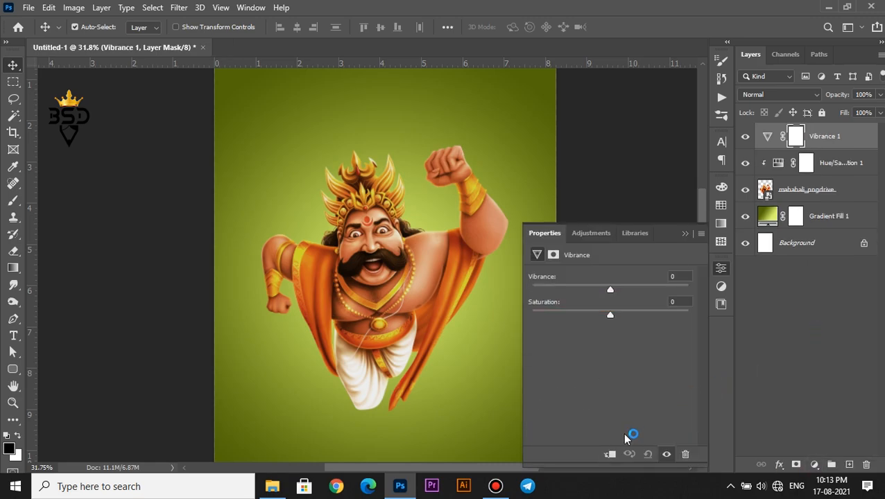
{"action": "left_click", "coordinate": [609, 454]}
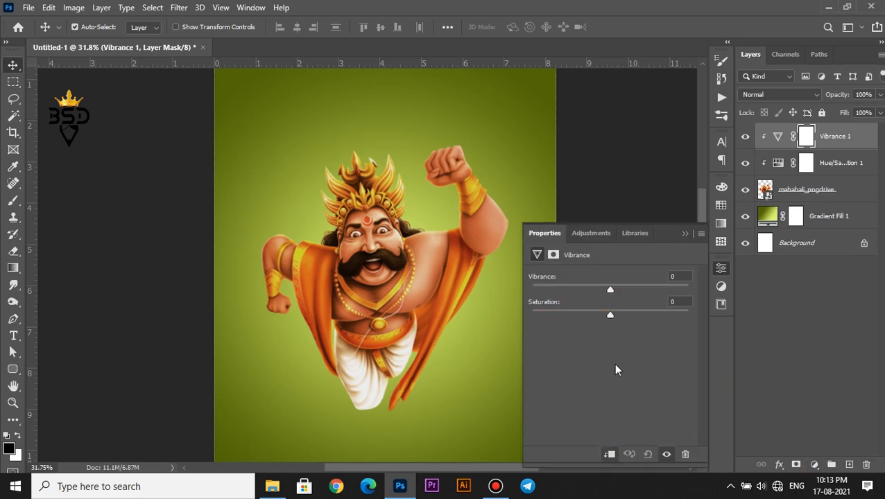
{"action": "left_click_drag", "start_coordinate": [611, 293], "coordinate": [610, 290]}
{"action": "left_click_drag", "start_coordinate": [617, 314], "coordinate": [619, 314]}
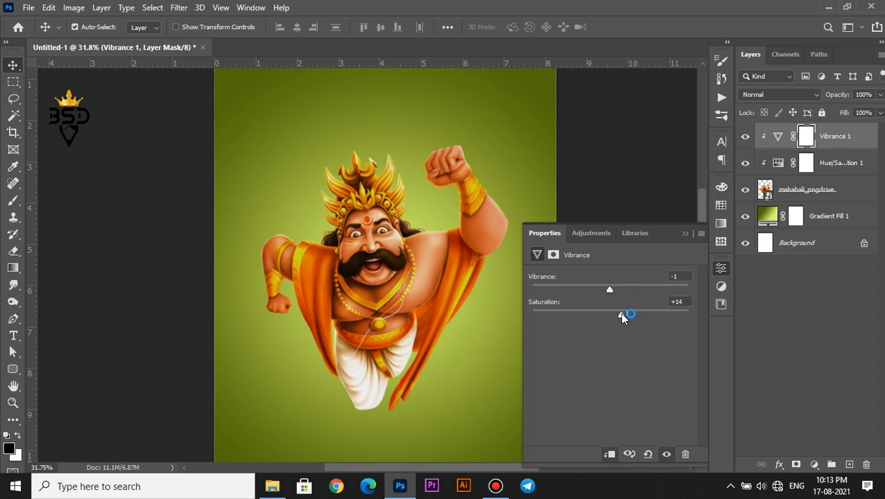
{"action": "scroll", "coordinate": [442, 293], "scroll_direction": "down", "scroll_amount": 2}
{"action": "scroll", "coordinate": [437, 288], "scroll_direction": "up", "scroll_amount": 1}
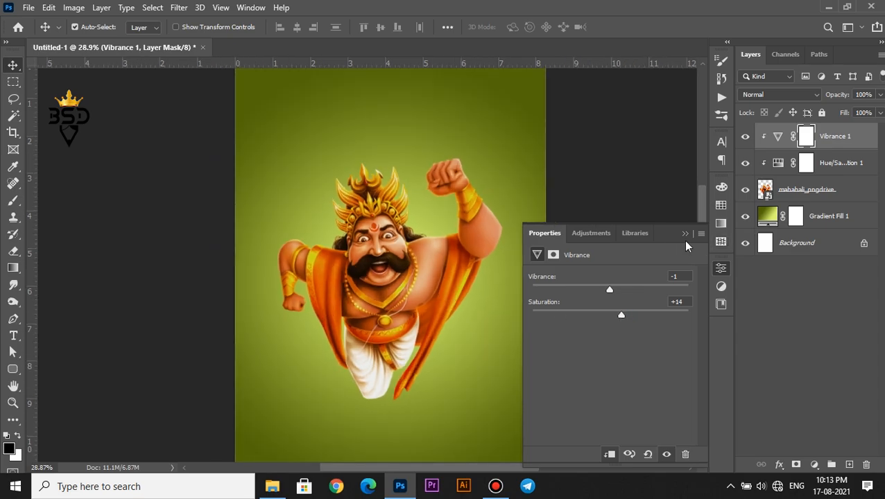
{"action": "left_click", "coordinate": [684, 236]}
- Add a Photo Filter adjustment clipped to the figure using Warming Filter (85) at 41% density, and compare the image with and without it
{"action": "left_click", "coordinate": [814, 465]}
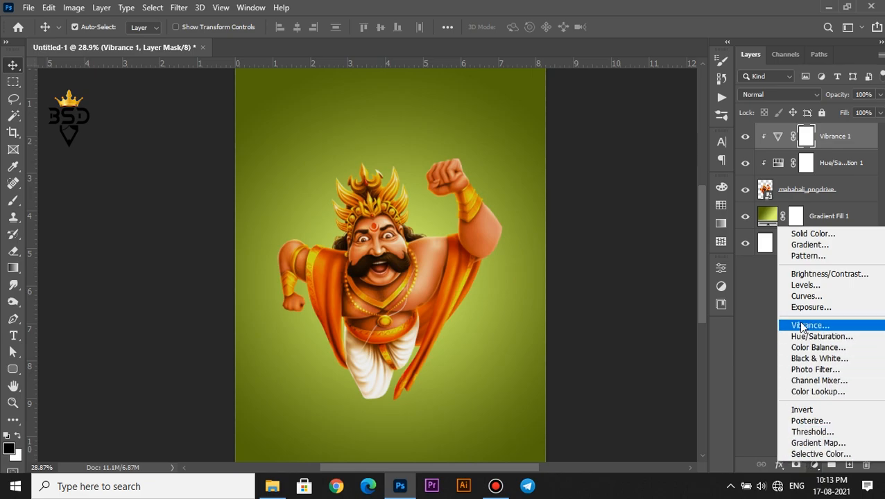
{"action": "left_click", "coordinate": [808, 370]}
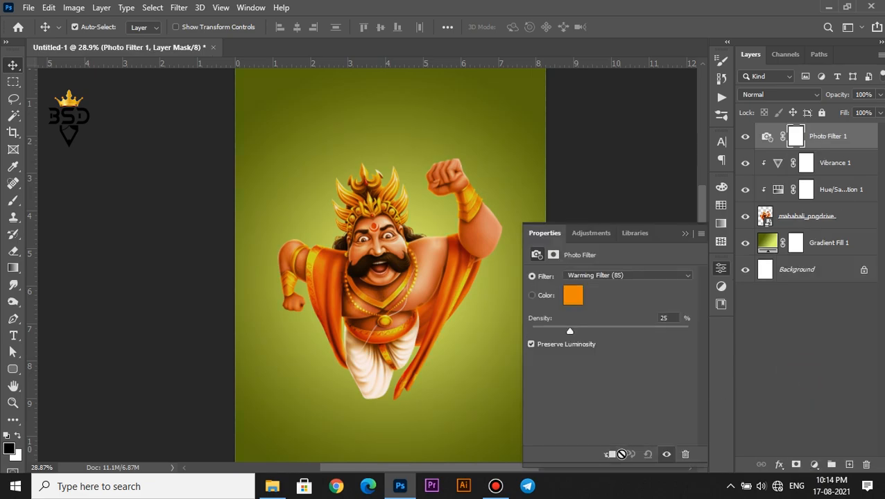
{"action": "left_click", "coordinate": [611, 455]}
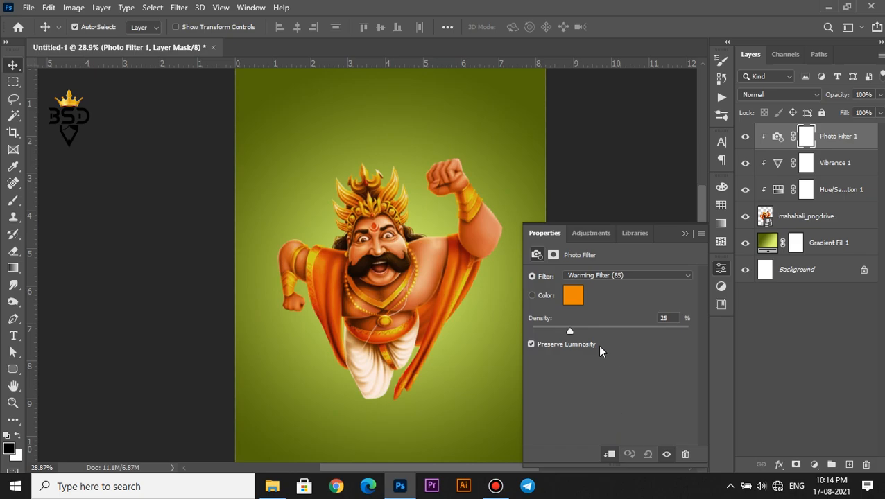
{"action": "left_click_drag", "start_coordinate": [569, 332], "coordinate": [595, 332]}
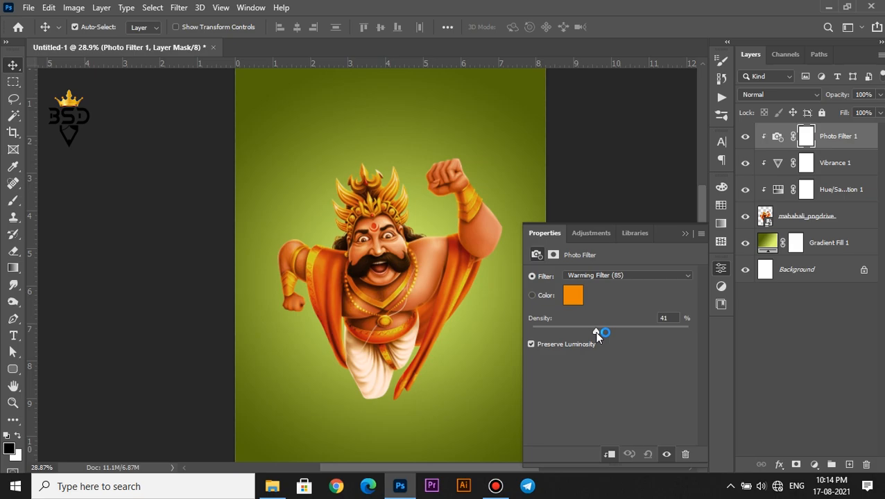
{"action": "left_click", "coordinate": [685, 236]}
{"action": "left_click", "coordinate": [746, 138]}
{"action": "left_click", "coordinate": [745, 139]}
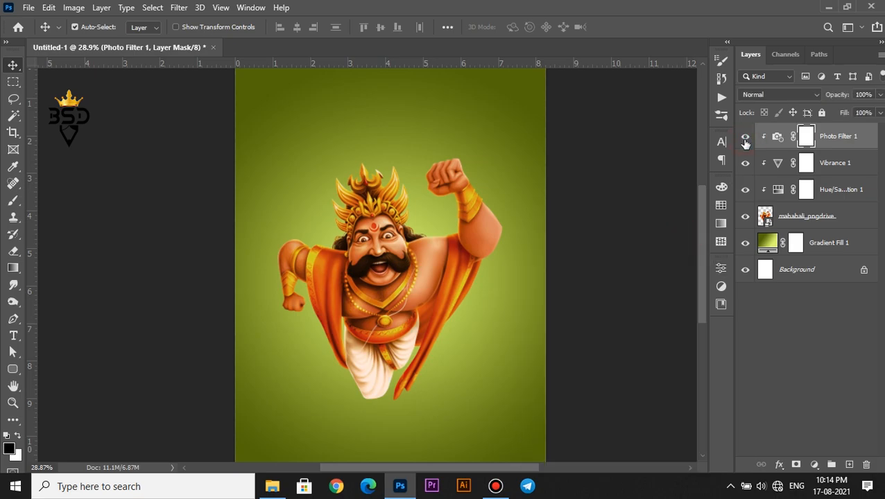
- Add a Color Lookup adjustment above all layers using the Kodak 5218 Kodak 2383 (by Adobe).cube 3D LUT
{"action": "scroll", "coordinate": [347, 302], "scroll_direction": "down", "scroll_amount": 3}
{"action": "scroll", "coordinate": [371, 286], "scroll_direction": "up", "scroll_amount": 6}
{"action": "key", "text": "space"}
{"action": "scroll", "coordinate": [378, 270], "scroll_direction": "down", "scroll_amount": 2}
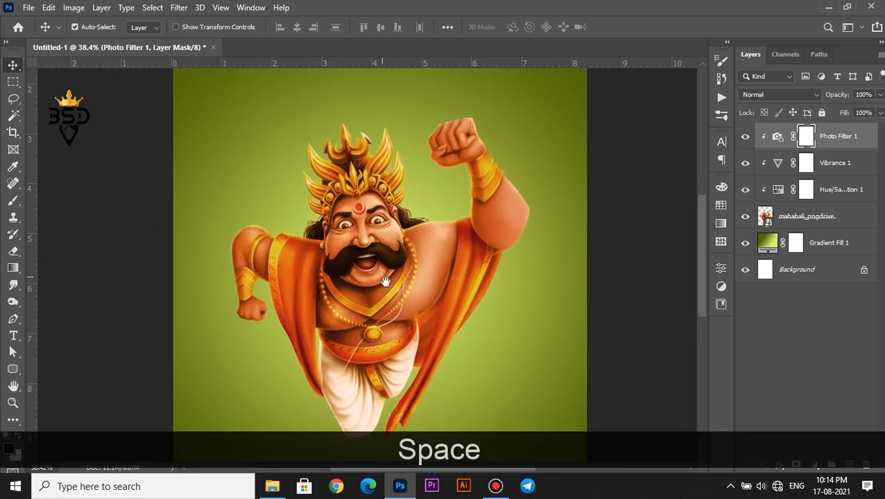
{"action": "scroll", "coordinate": [390, 288], "scroll_direction": "down", "scroll_amount": 1}
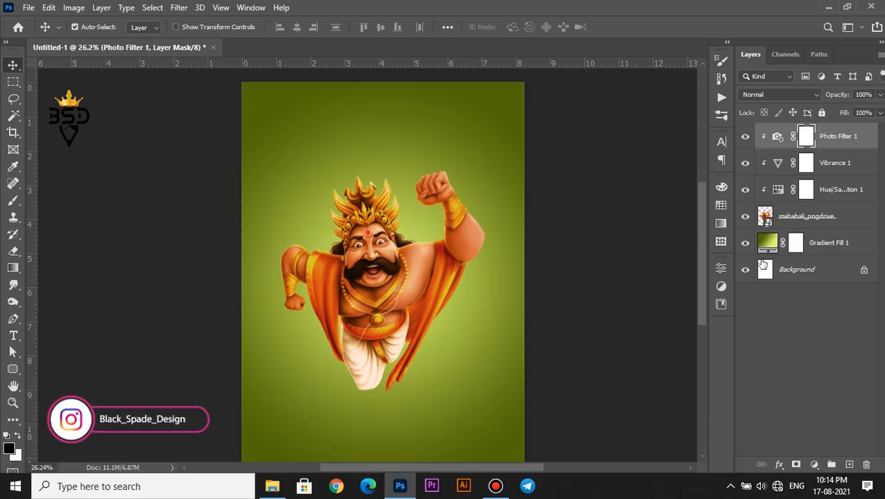
{"action": "left_click", "coordinate": [815, 465]}
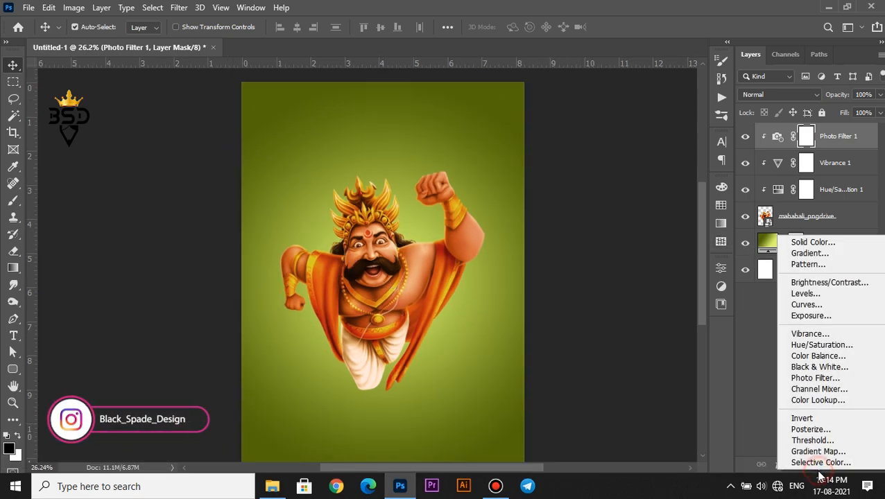
{"action": "left_click", "coordinate": [818, 400]}
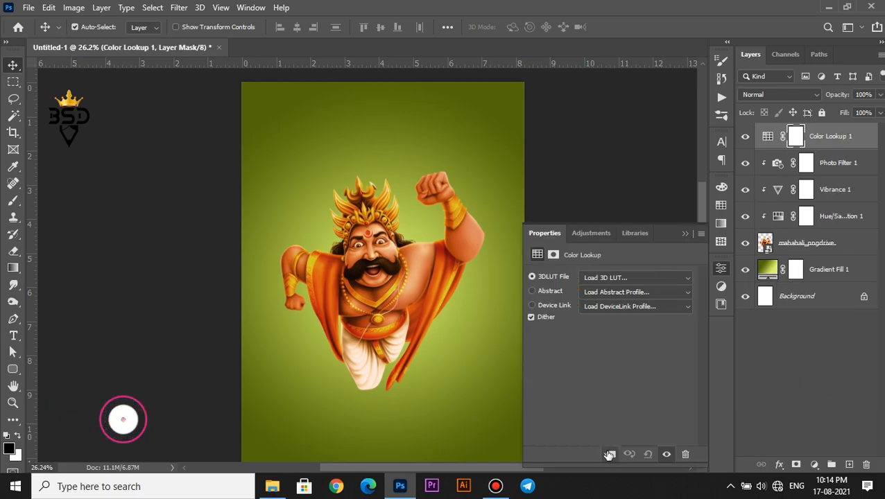
{"action": "left_click", "coordinate": [628, 284]}
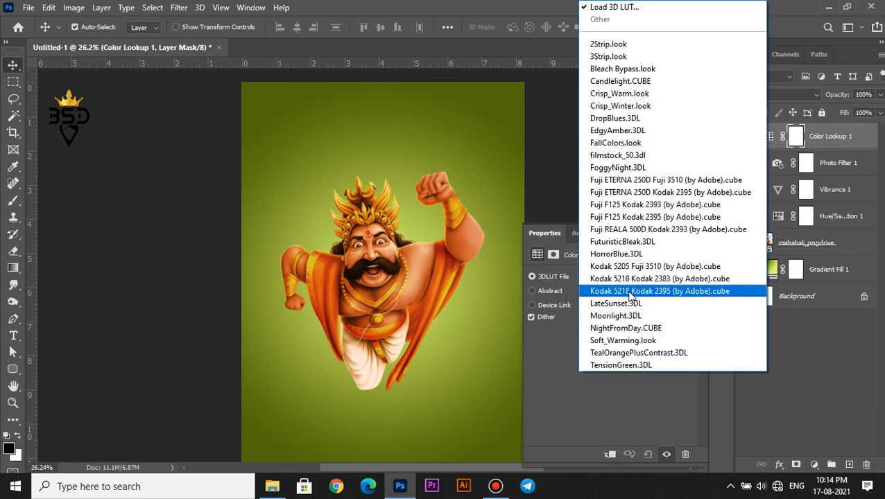
{"action": "left_click", "coordinate": [633, 279]}
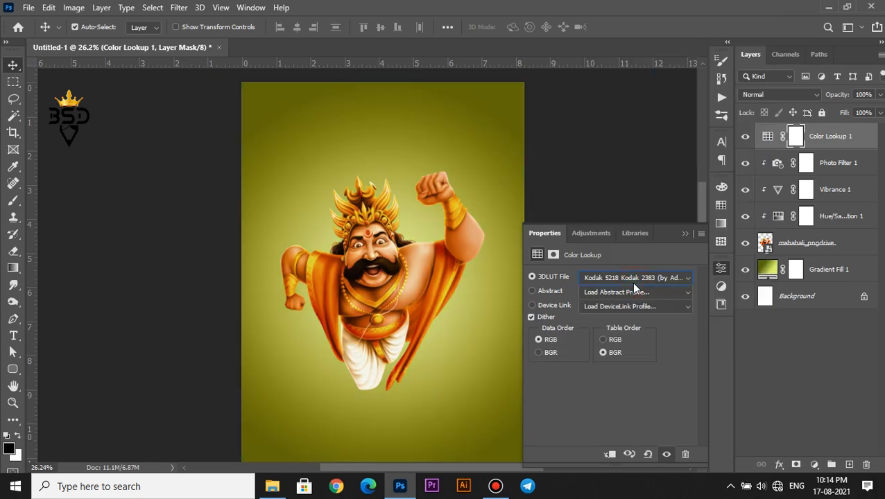
{"action": "left_click", "coordinate": [685, 233]}
{"action": "scroll", "coordinate": [416, 229], "scroll_direction": "down", "scroll_amount": 2}
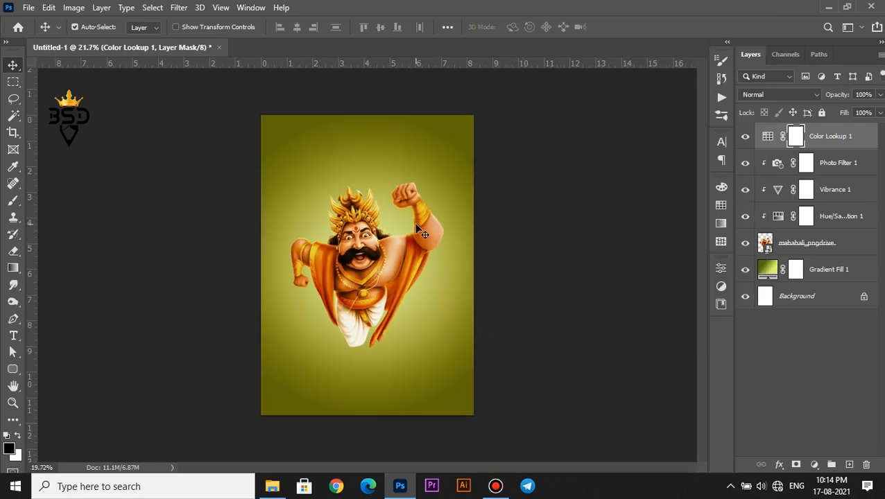
- In the figure's Hue/Saturation adjustment, set Saturation to -28 for Master and -18 for Reds
{"action": "scroll", "coordinate": [356, 231], "scroll_direction": "up", "scroll_amount": 3}
{"action": "key", "text": "space"}
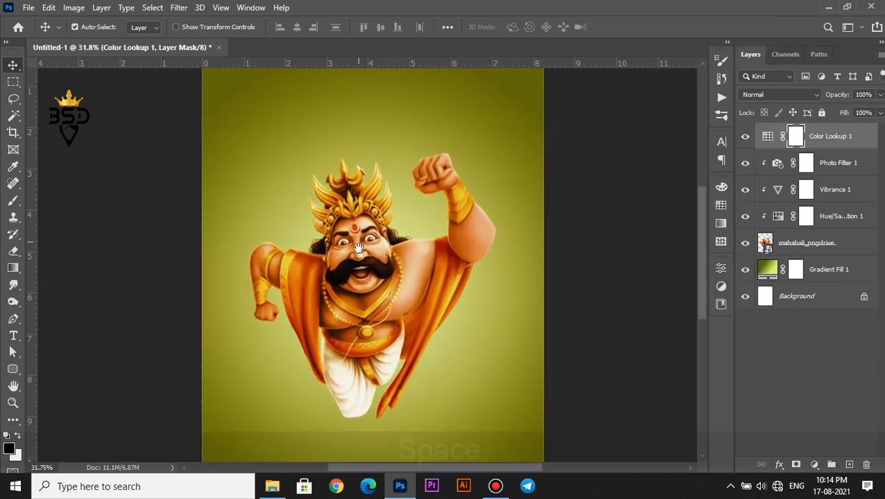
{"action": "scroll", "coordinate": [361, 270], "scroll_direction": "up", "scroll_amount": 2}
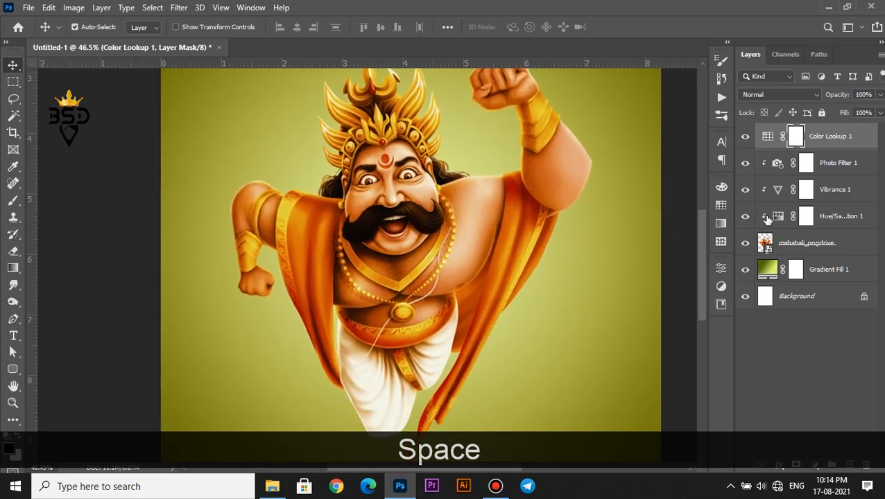
{"action": "double_click", "coordinate": [779, 217]}
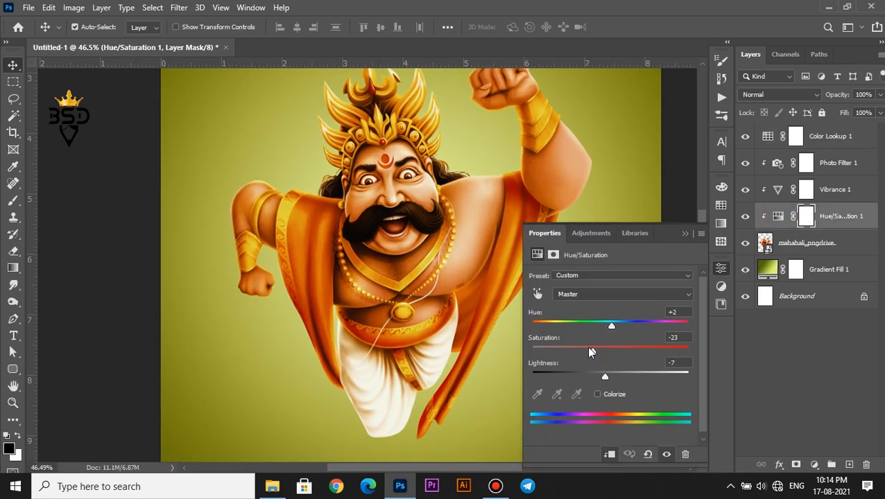
{"action": "left_click_drag", "start_coordinate": [588, 351], "coordinate": [585, 351]}
{"action": "left_click", "coordinate": [537, 293]}
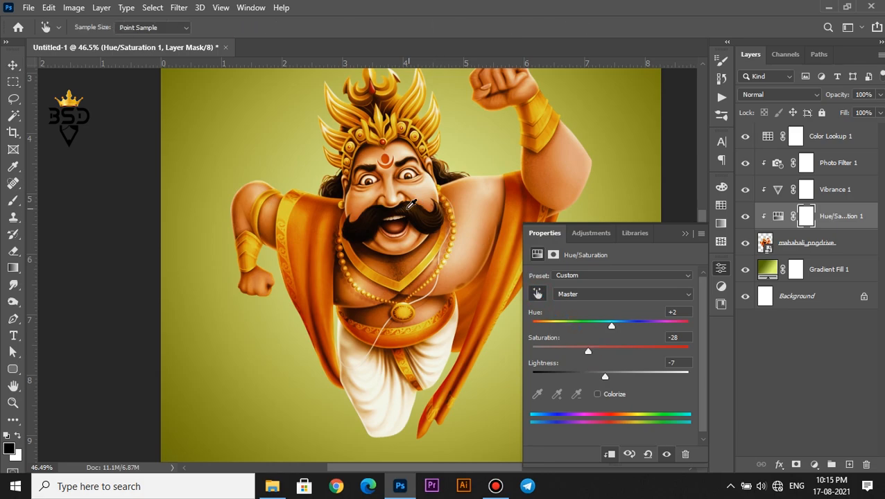
{"action": "left_click", "coordinate": [368, 200]}
{"action": "left_click_drag", "start_coordinate": [604, 348], "coordinate": [597, 349]}
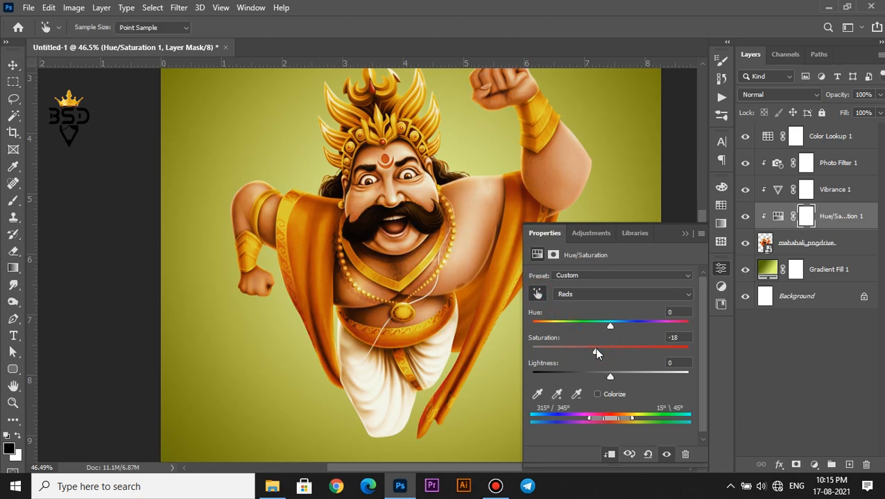
{"action": "left_click", "coordinate": [684, 233]}
- Set Saturation to +27 in the figure's Vibrance adjustment and check the Photo Filter settings
{"action": "scroll", "coordinate": [543, 233], "scroll_direction": "down", "scroll_amount": 2}
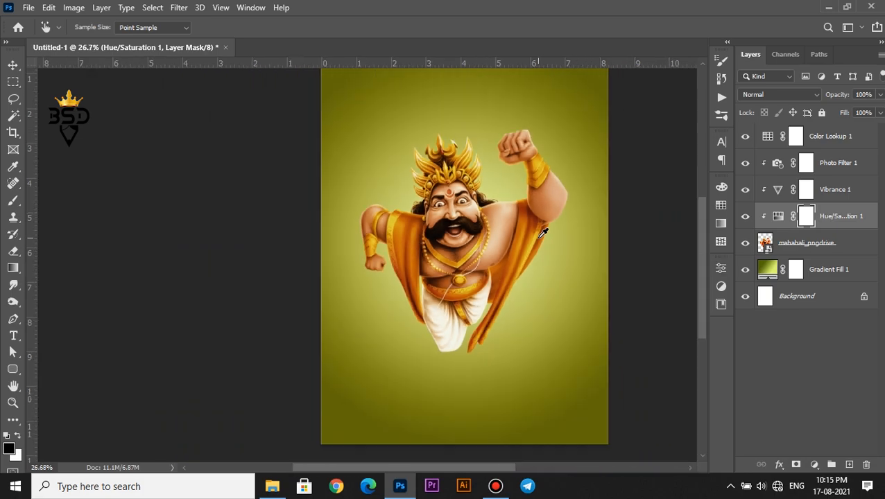
{"action": "scroll", "coordinate": [543, 233], "scroll_direction": "down", "scroll_amount": 1}
{"action": "scroll", "coordinate": [488, 231], "scroll_direction": "up", "scroll_amount": 3}
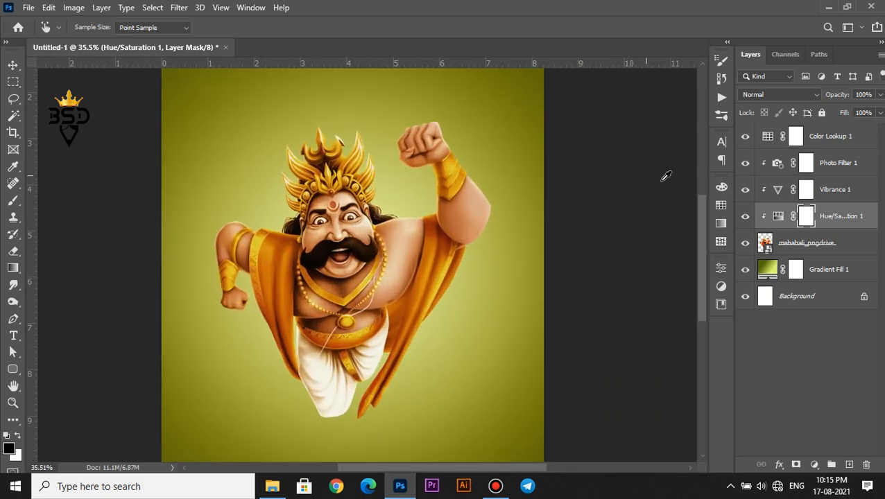
{"action": "double_click", "coordinate": [778, 189]}
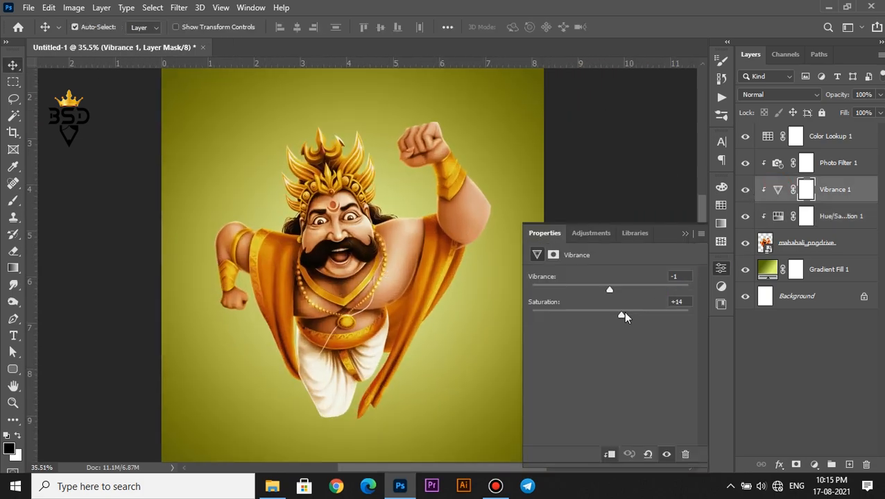
{"action": "left_click_drag", "start_coordinate": [623, 312], "coordinate": [633, 316]}
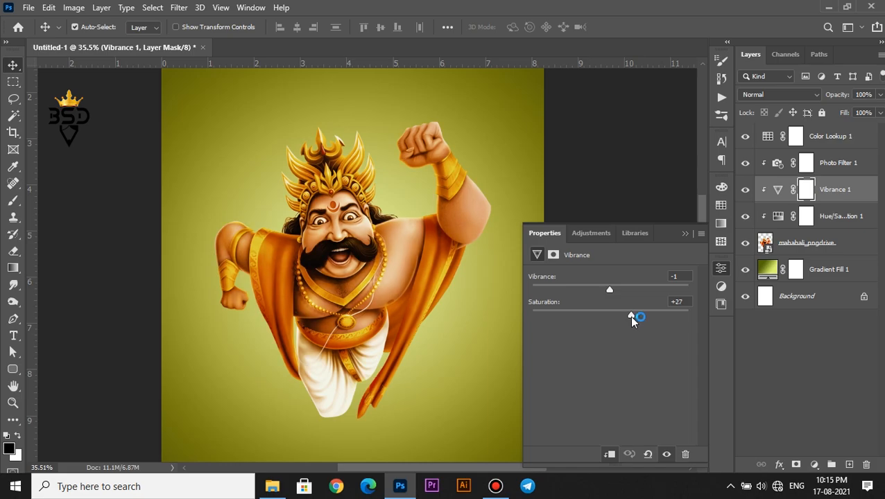
{"action": "double_click", "coordinate": [777, 163]}
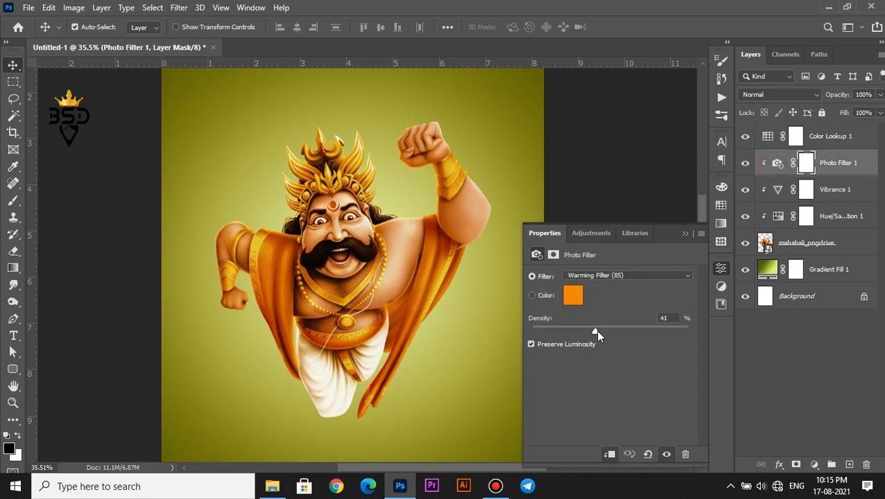
{"action": "left_click", "coordinate": [685, 234]}
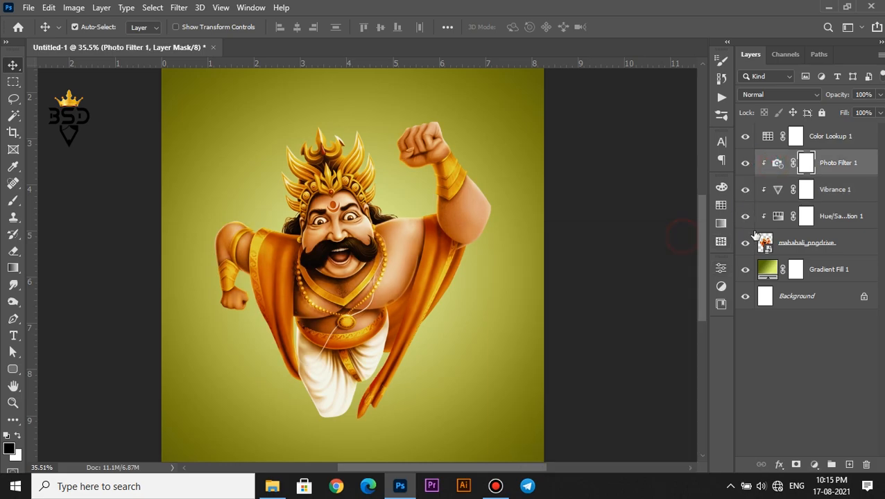
- In the figure's Hue/Saturation adjustment, set the Master Hue to -2 and Lightness to -1
{"action": "double_click", "coordinate": [774, 217]}
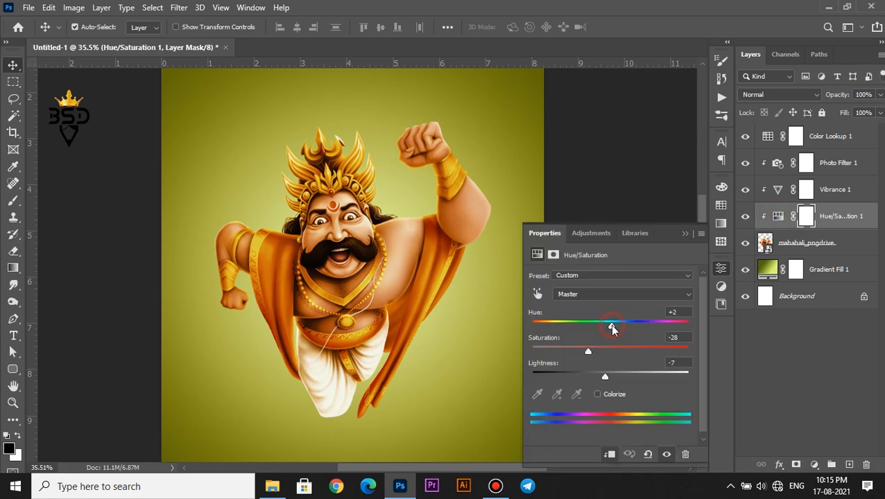
{"action": "left_click_drag", "start_coordinate": [614, 330], "coordinate": [607, 331]}
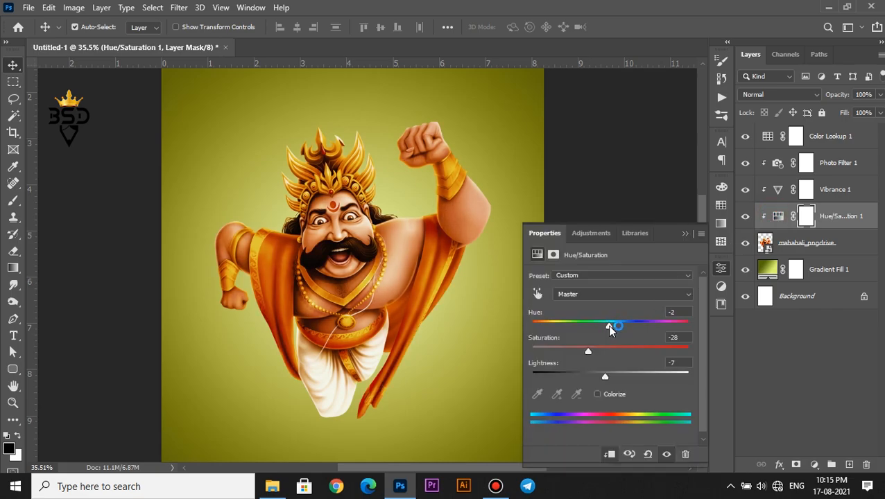
{"action": "left_click_drag", "start_coordinate": [604, 377], "coordinate": [609, 378]}
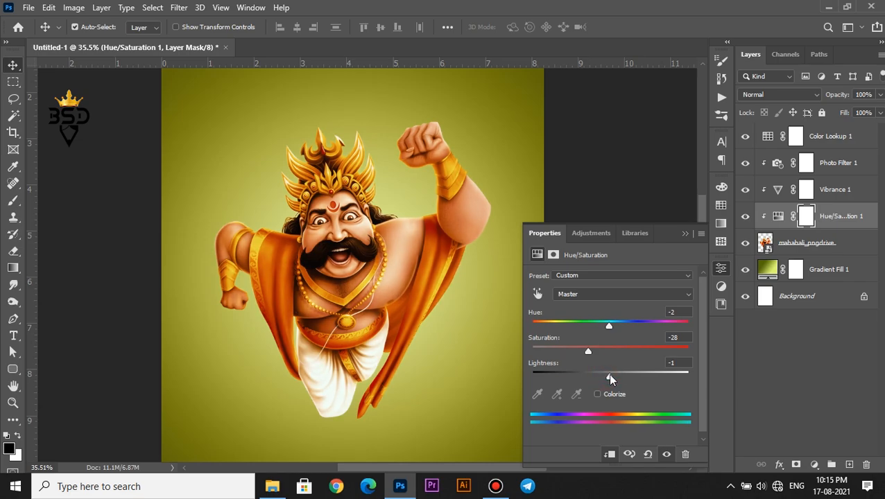
{"action": "left_click", "coordinate": [684, 234]}
{"action": "scroll", "coordinate": [464, 233], "scroll_direction": "down", "scroll_amount": 2}
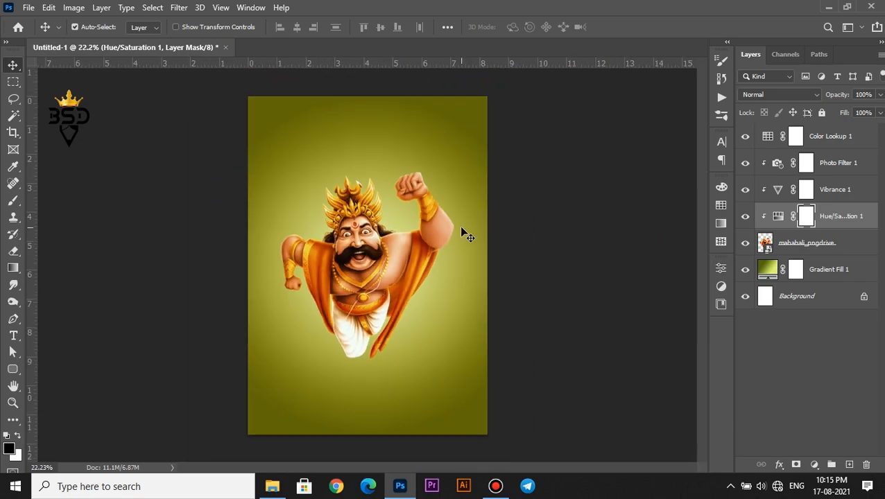
- Place the particles-download-png image from the Onam Sale 2021 folder into the poster, directly above the mahabali_pngdrive layer
{"action": "left_click", "coordinate": [831, 243]}
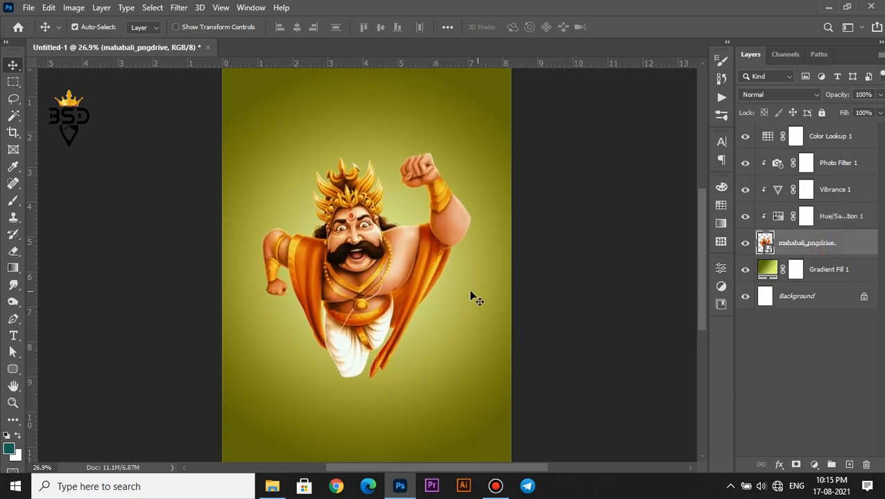
{"action": "scroll", "coordinate": [468, 289], "scroll_direction": "down", "scroll_amount": 2}
{"action": "scroll", "coordinate": [443, 252], "scroll_direction": "up", "scroll_amount": 1}
{"action": "key", "text": "space"}
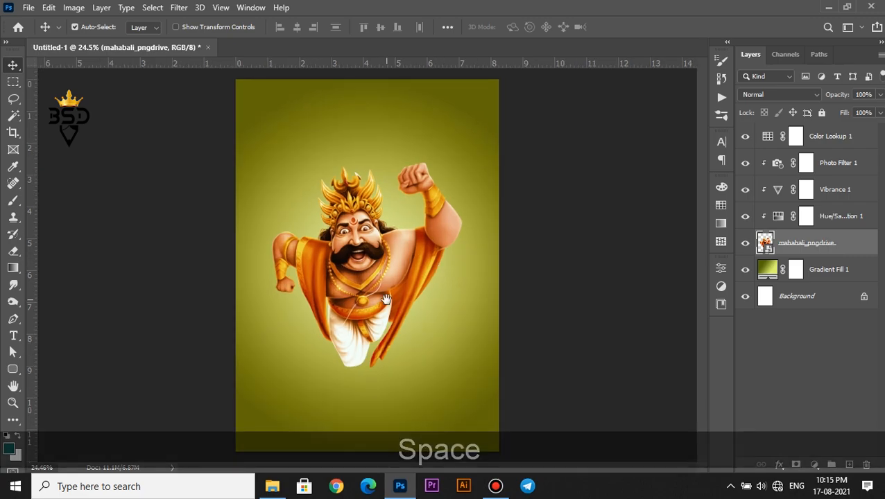
{"action": "left_click", "coordinate": [272, 487]}
{"action": "left_click", "coordinate": [288, 138]}
{"action": "left_click_drag", "start_coordinate": [288, 138], "coordinate": [379, 338]}
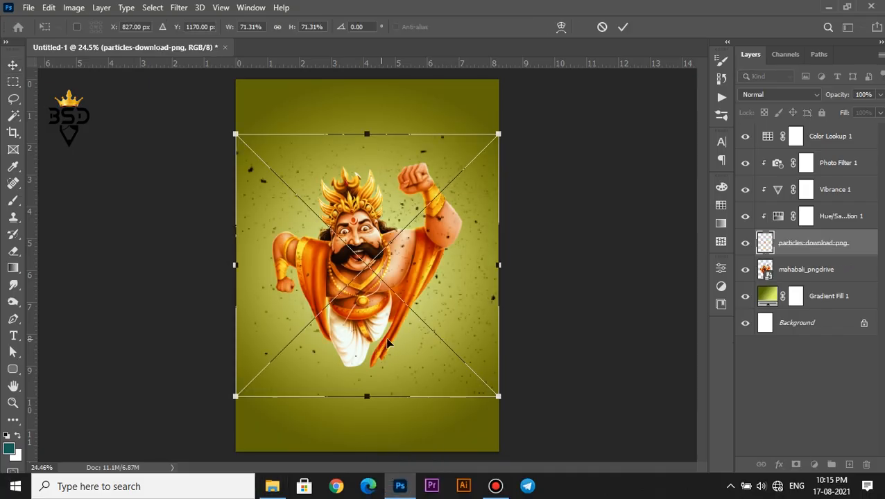
{"action": "key", "text": "Return"}
- Move the particles layer below the figure and clip the Photo Filter, Vibrance and Hue/Saturation adjustments to the figure again
{"action": "left_click_drag", "start_coordinate": [792, 253], "coordinate": [791, 275]}
{"action": "left_click", "coordinate": [798, 162]}
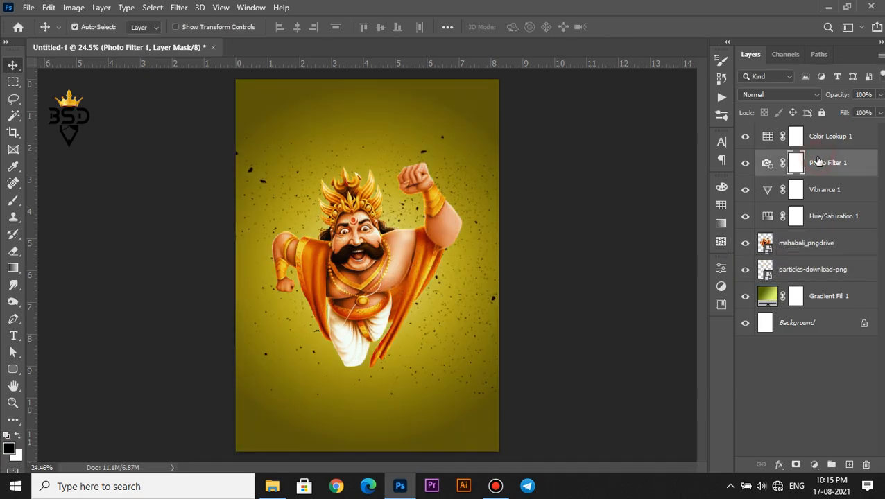
{"action": "left_click", "coordinate": [820, 219], "text": "shift"}
{"action": "right_click", "coordinate": [822, 220]}
{"action": "left_click", "coordinate": [735, 248]}
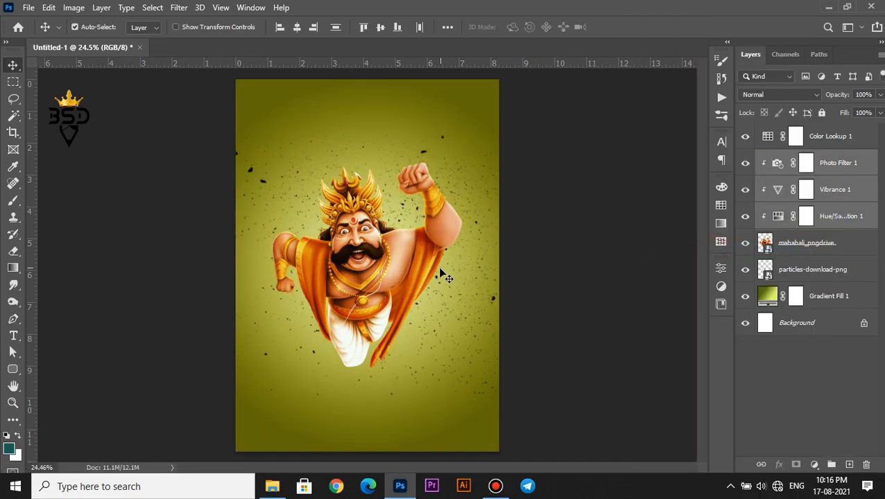
- Scale the particles layer up proportionally to about 100.36% so that it covers the whole poster
{"action": "left_click", "coordinate": [822, 269]}
{"action": "key", "text": "ctrl"}
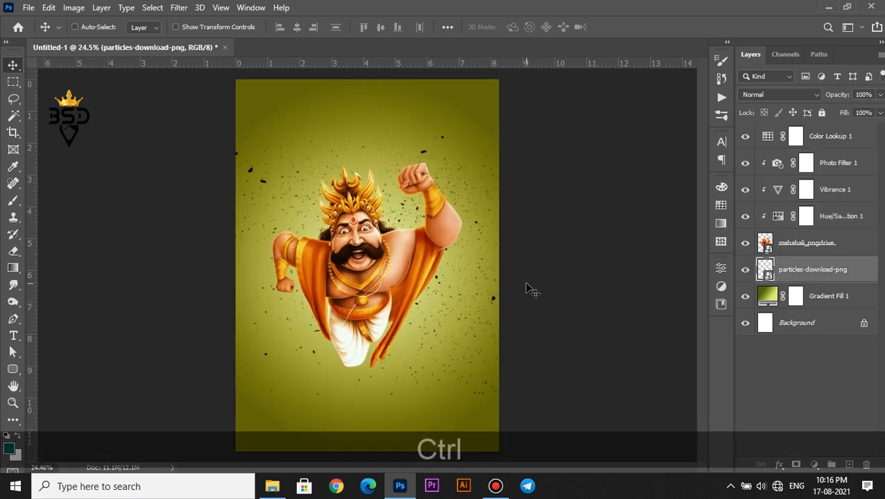
{"action": "key", "text": "ctrl+t"}
{"action": "key", "text": "ctrl+minus"}
{"action": "left_click_drag", "start_coordinate": [468, 163], "coordinate": [511, 127]}
{"action": "key", "text": "Return"}
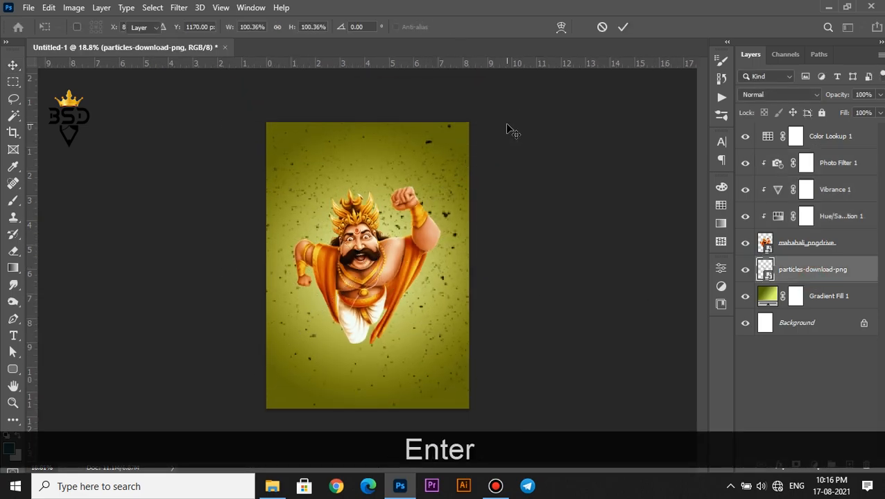
- Apply a strong Radial Blur to the particles layer using the Zoom method and Good quality
{"action": "left_click", "coordinate": [182, 8]}
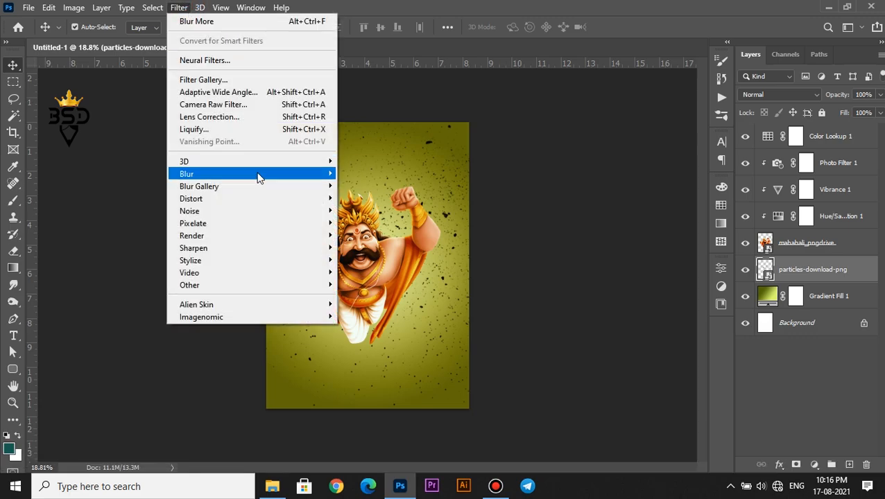
{"action": "mouse_move", "coordinate": [257, 177]}
{"action": "left_click", "coordinate": [367, 260]}
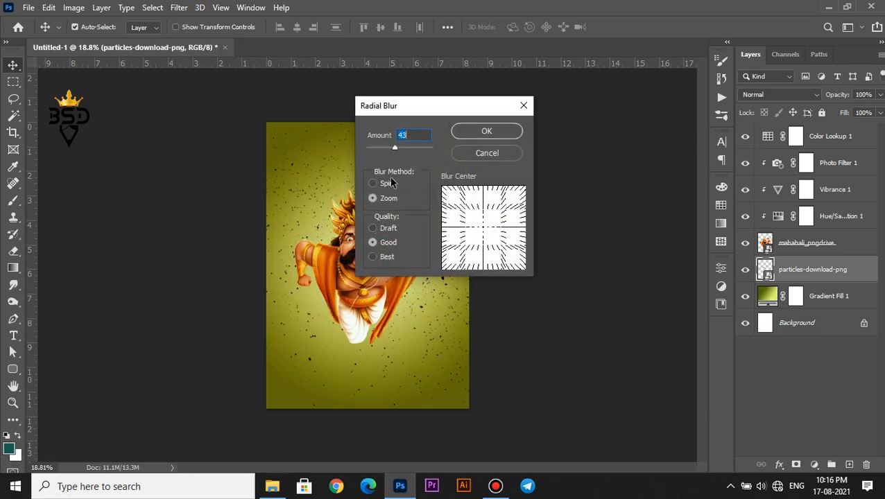
{"action": "left_click", "coordinate": [386, 184]}
{"action": "left_click", "coordinate": [387, 199]}
{"action": "left_click_drag", "start_coordinate": [395, 147], "coordinate": [432, 147]}
{"action": "left_click", "coordinate": [473, 136]}
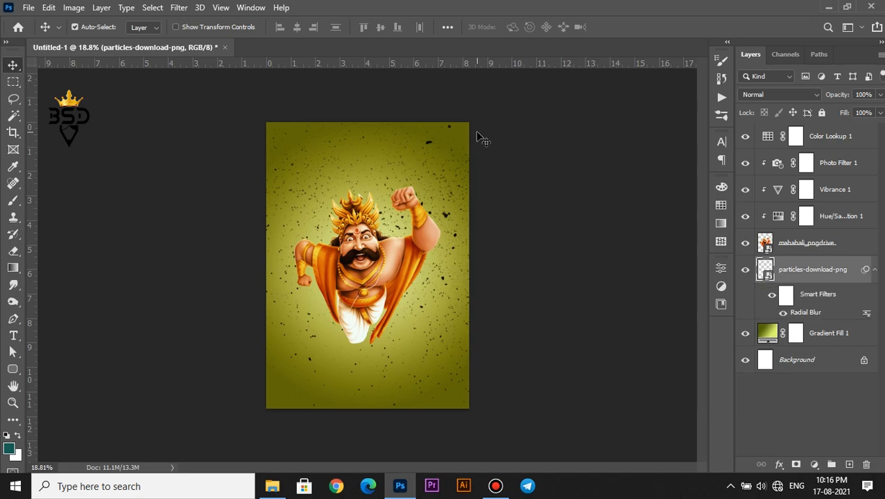
{"action": "scroll", "coordinate": [353, 201], "scroll_direction": "down", "scroll_amount": 1}
{"action": "scroll", "coordinate": [353, 266], "scroll_direction": "up", "scroll_amount": 3}
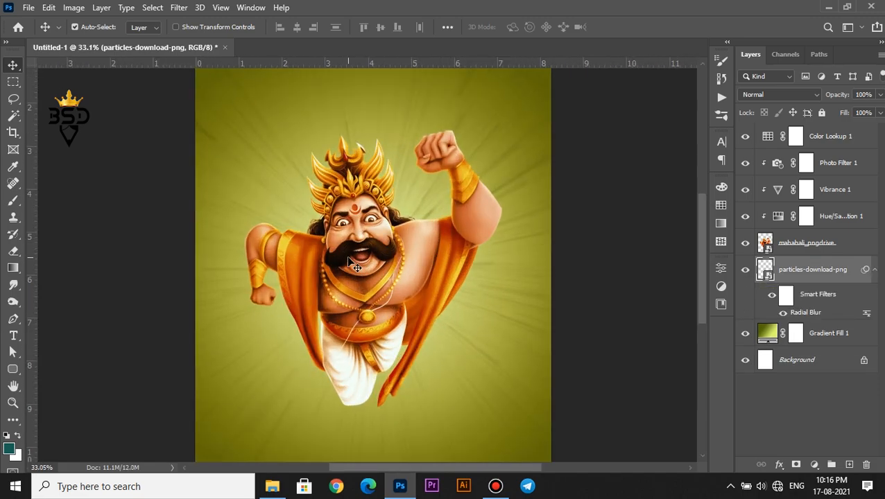
{"action": "scroll", "coordinate": [354, 266], "scroll_direction": "down", "scroll_amount": 1}
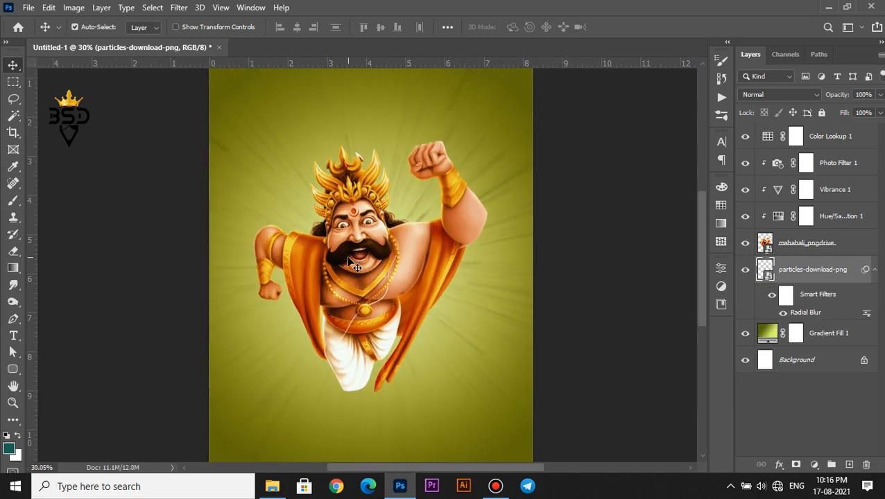
- Set the amount of the particles layer's Radial Blur smart filter to 88
{"action": "double_click", "coordinate": [806, 312]}
{"action": "left_click_drag", "start_coordinate": [432, 147], "coordinate": [423, 148]}
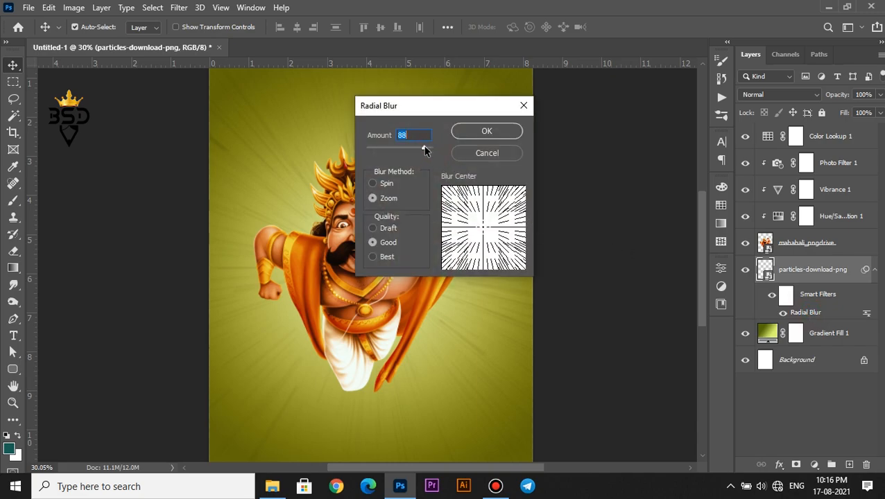
{"action": "left_click", "coordinate": [484, 132]}
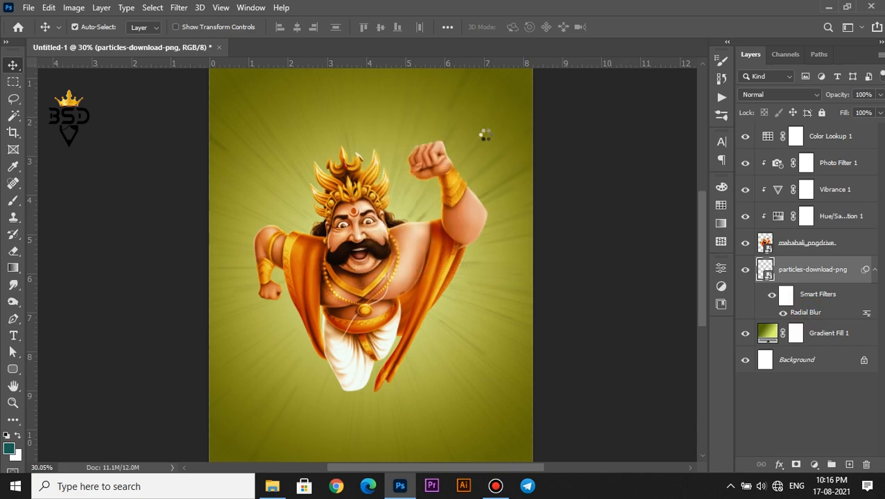
{"action": "scroll", "coordinate": [441, 204], "scroll_direction": "down", "scroll_amount": 5, "text": "alt"}
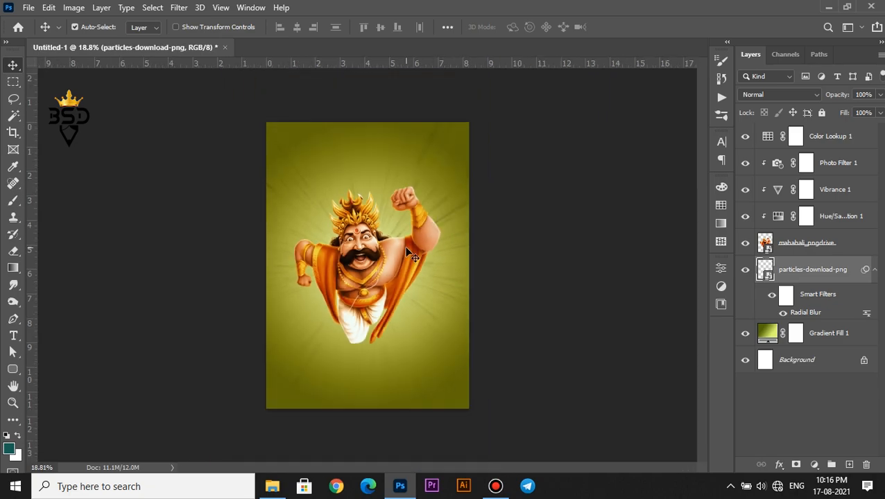
{"action": "scroll", "coordinate": [410, 239], "scroll_direction": "up", "scroll_amount": 2, "text": "alt"}
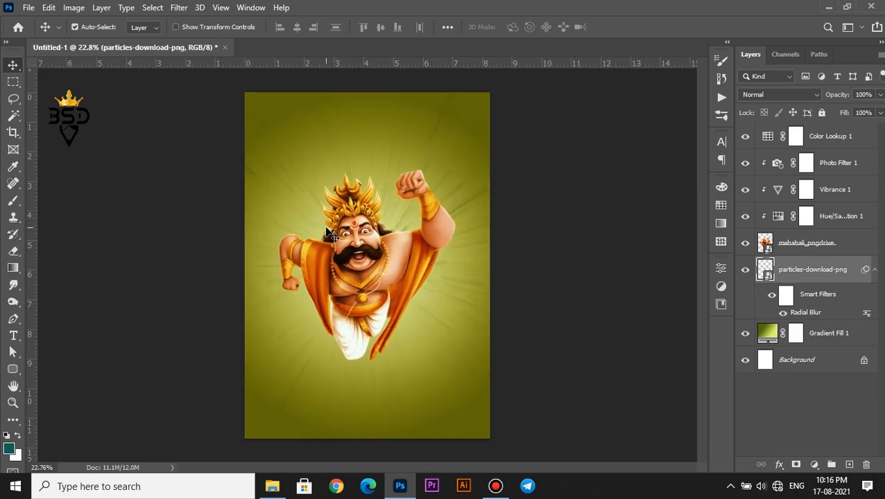
- Open the Leaf image from the Onam Sale 2021 folder as a separate document
{"action": "left_click", "coordinate": [272, 486]}
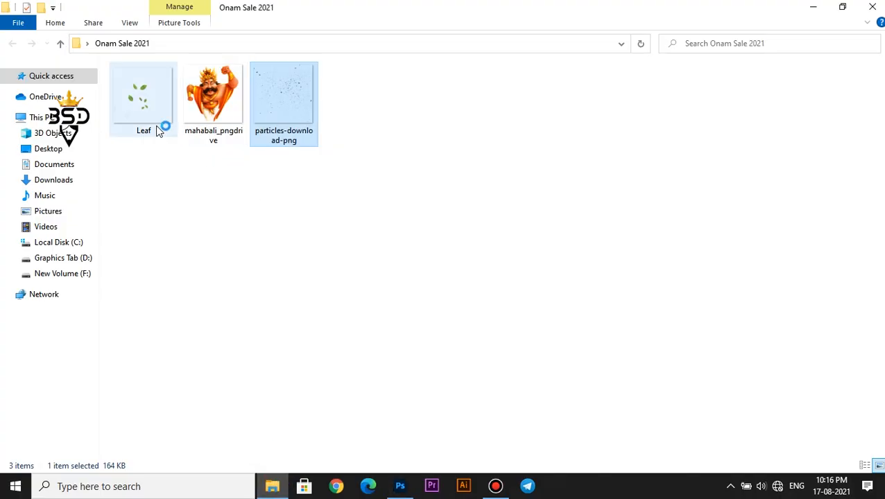
{"action": "left_click", "coordinate": [135, 120]}
{"action": "left_click_drag", "start_coordinate": [136, 120], "coordinate": [540, 41]}
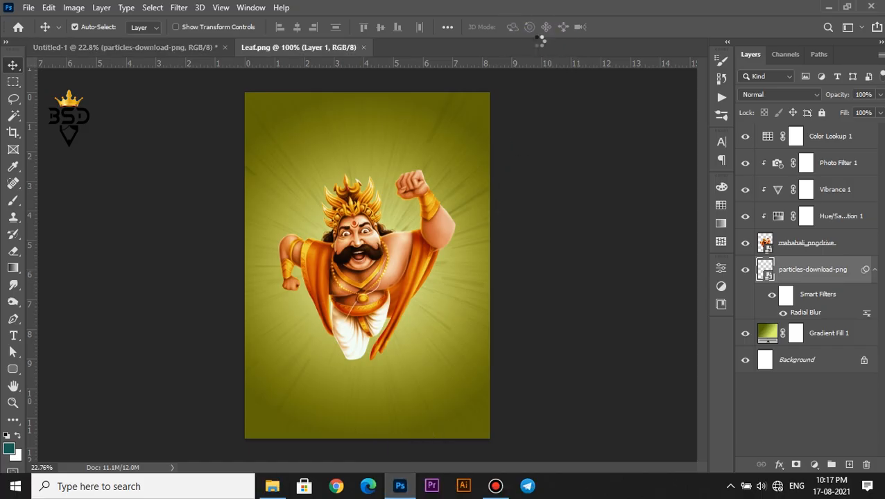
{"action": "scroll", "coordinate": [340, 237], "scroll_direction": "up", "scroll_amount": 2}
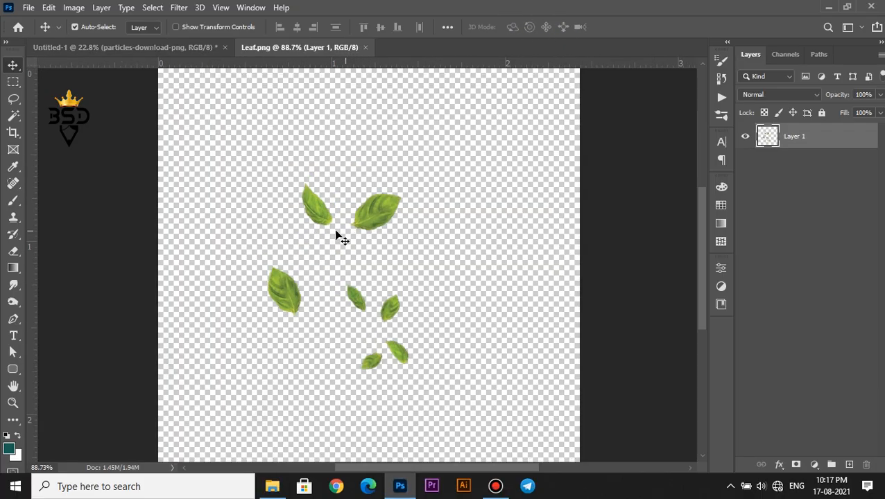
- Lasso the narrow leaf at the upper left of the leaf group and cut it to a new layer
{"action": "left_click", "coordinate": [13, 98]}
{"action": "scroll", "coordinate": [444, 196], "scroll_direction": "up", "scroll_amount": 1}
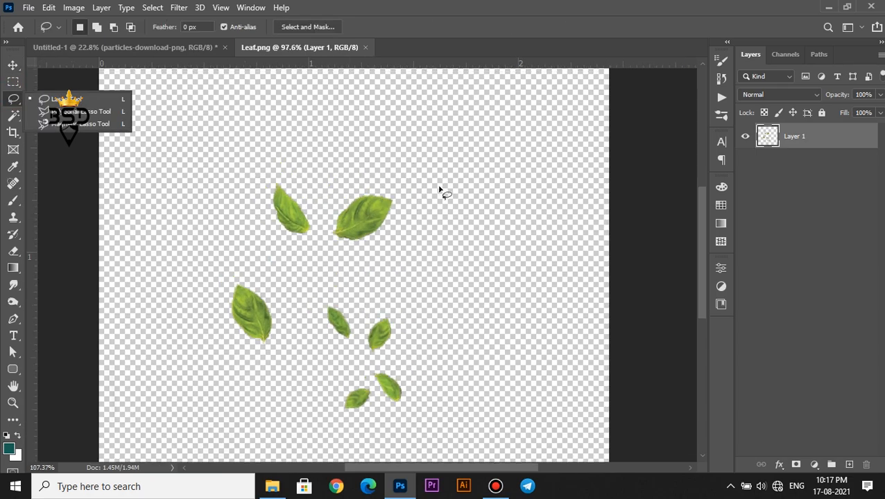
{"action": "mouse_move", "coordinate": [236, 191]}
{"action": "left_mouse_down"}
{"action": "mouse_move", "coordinate": [306, 174]}
{"action": "mouse_move", "coordinate": [312, 256]}
{"action": "mouse_move", "coordinate": [286, 222]}
{"action": "left_mouse_up"}
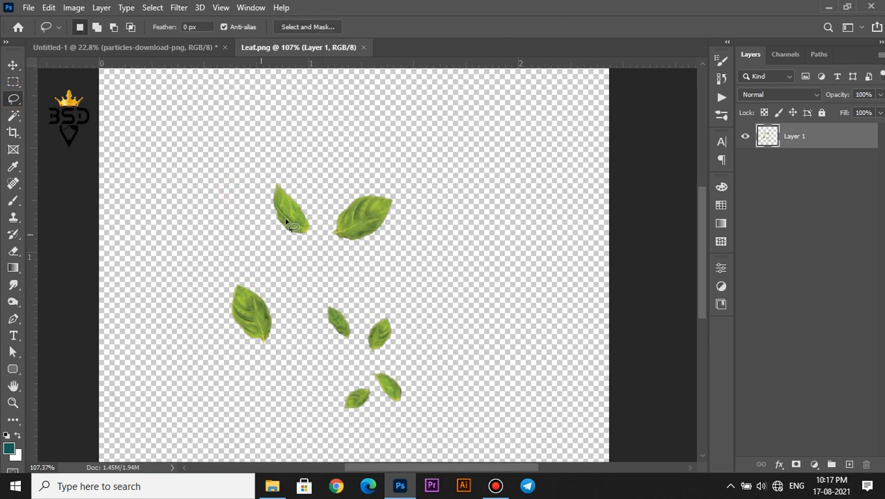
{"action": "right_click", "coordinate": [286, 216]}
{"action": "left_click", "coordinate": [348, 315]}
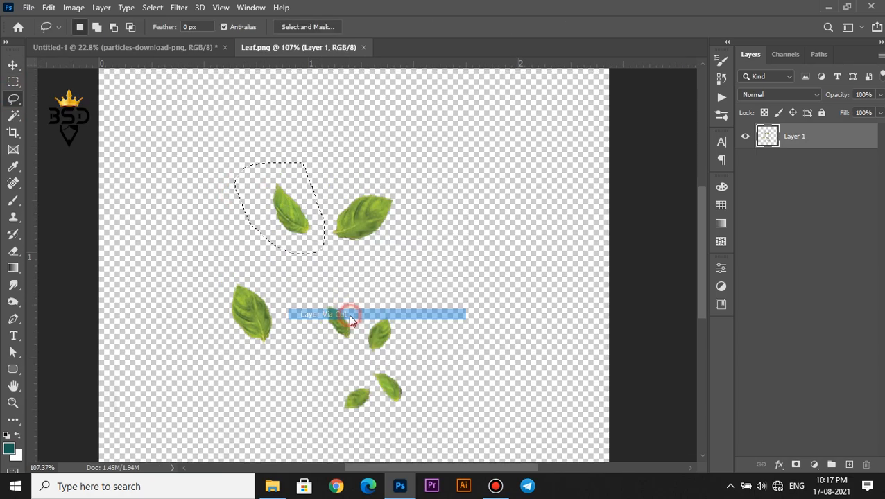
- Move the cut-out leaf into the poster document, placing it behind the figure between the crown and the raised fist
{"action": "key", "text": "v"}
{"action": "left_click_drag", "start_coordinate": [290, 223], "coordinate": [178, 57]}
{"action": "left_click_drag", "start_coordinate": [194, 102], "coordinate": [408, 219]}
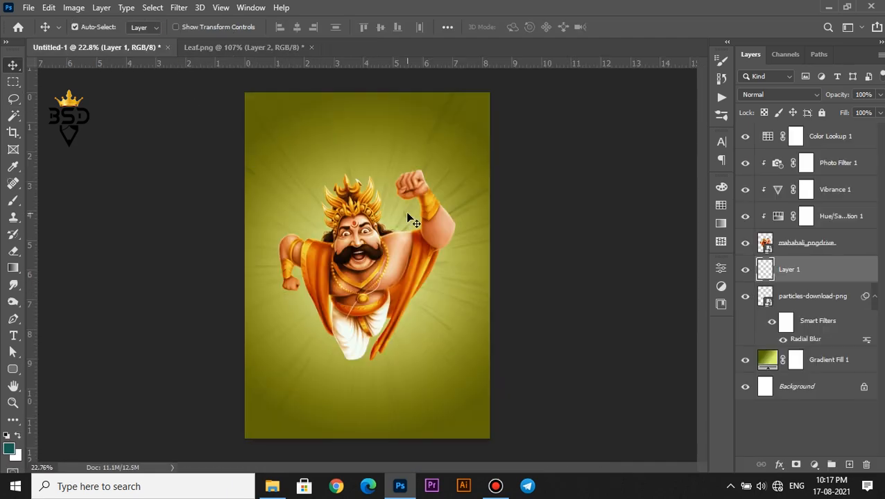
- Darken the leaf between the crown and raised fist with Curves, raising the black point input to 41
{"action": "scroll", "coordinate": [408, 219], "scroll_direction": "up", "scroll_amount": 5}
{"action": "key", "text": "ctrl+m"}
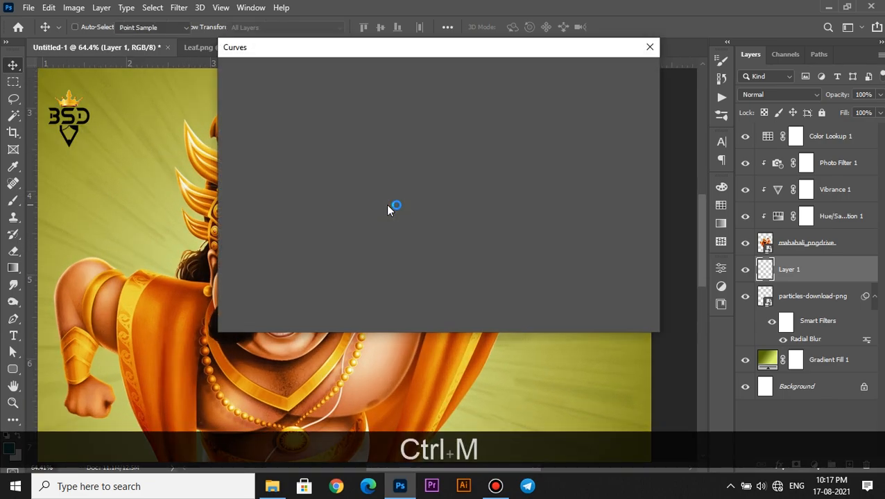
{"action": "left_click_drag", "start_coordinate": [286, 50], "coordinate": [579, 103]}
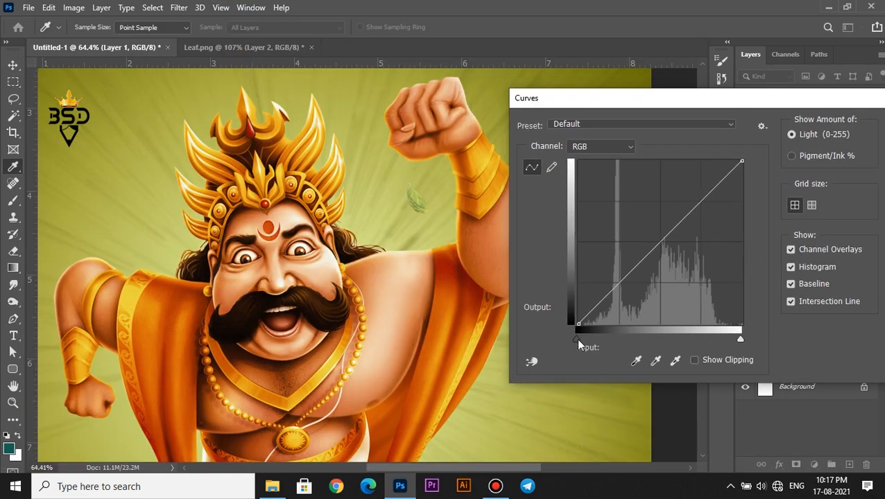
{"action": "left_click_drag", "start_coordinate": [579, 340], "coordinate": [606, 335]}
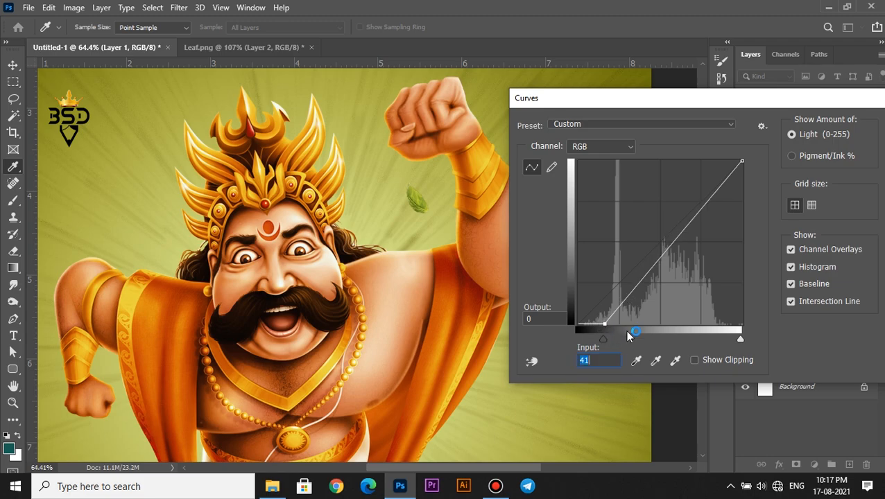
{"action": "left_click_drag", "start_coordinate": [837, 102], "coordinate": [778, 104]}
{"action": "left_click", "coordinate": [847, 131]}
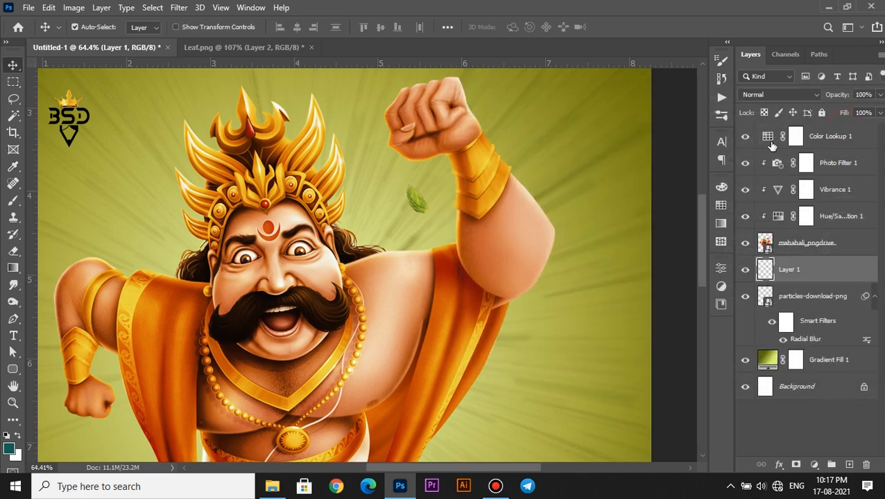
- Duplicate the leaf beside the lower left of the white dhoti and rotate the copy about -71°
{"action": "scroll", "coordinate": [419, 225], "scroll_direction": "down", "scroll_amount": 3}
{"action": "scroll", "coordinate": [433, 211], "scroll_direction": "up", "scroll_amount": 3}
{"action": "key", "text": "space"}
{"action": "left_click_drag", "start_coordinate": [474, 223], "coordinate": [354, 233]}
{"action": "scroll", "coordinate": [426, 176], "scroll_direction": "down", "scroll_amount": 2}
{"action": "scroll", "coordinate": [295, 386], "scroll_direction": "up", "scroll_amount": 4}
{"action": "key", "text": "space"}
{"action": "key", "text": "ctrl+t"}
{"action": "key", "text": "Return"}
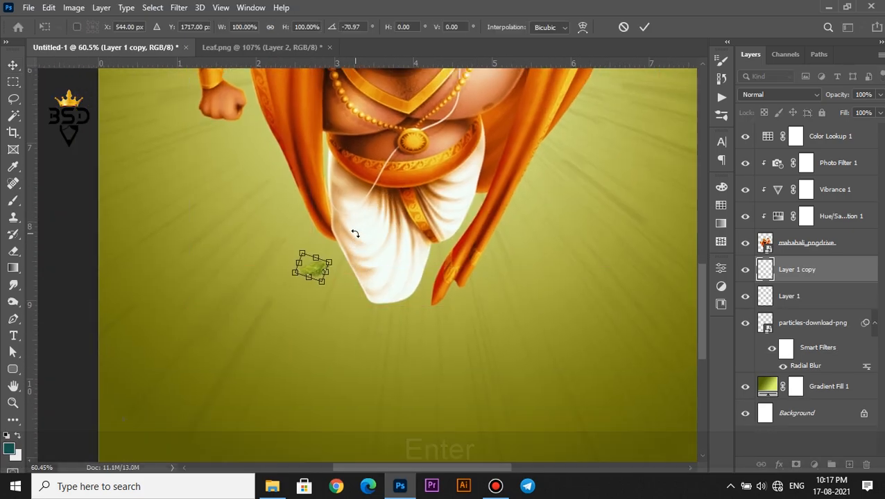
- Duplicate the leaf beside the dhoti just above itself and shrink the new copy
{"action": "mouse_move", "coordinate": [322, 271]}
{"action": "left_mouse_down"}
{"action": "mouse_move", "coordinate": [299, 258]}
{"action": "mouse_move", "coordinate": [313, 260]}
{"action": "left_mouse_up"}
{"action": "key", "text": "ctrl+t"}
{"action": "key", "text": "Return"}
{"action": "scroll", "coordinate": [300, 257], "scroll_direction": "up", "scroll_amount": 3}
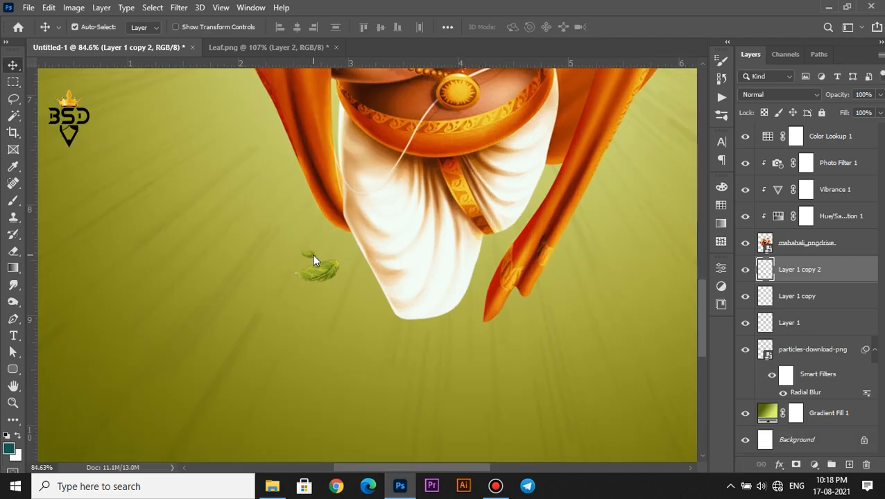
- Enlarge the small leaf copy beside the dhoti to about 129%
{"action": "scroll", "coordinate": [312, 258], "scroll_direction": "down", "scroll_amount": 5}
{"action": "key", "text": "ctrl+t"}
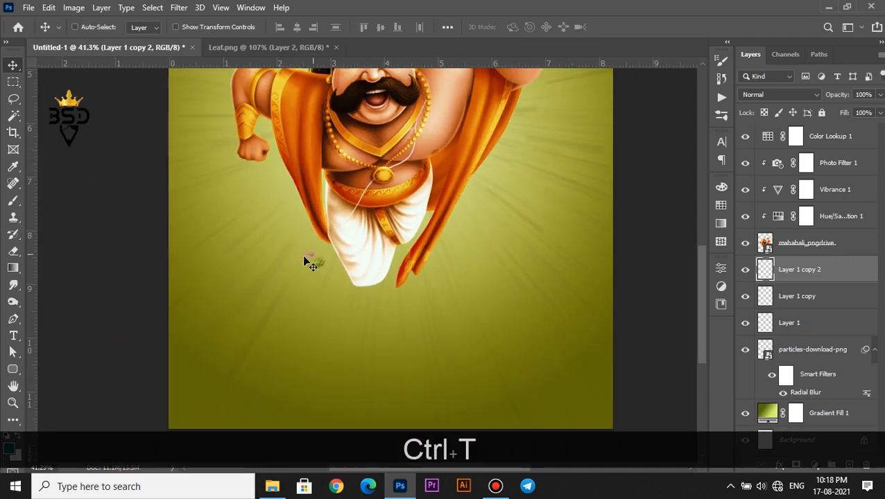
{"action": "scroll", "coordinate": [309, 255], "scroll_direction": "up", "scroll_amount": 3}
{"action": "left_click_drag", "start_coordinate": [310, 251], "coordinate": [306, 247]}
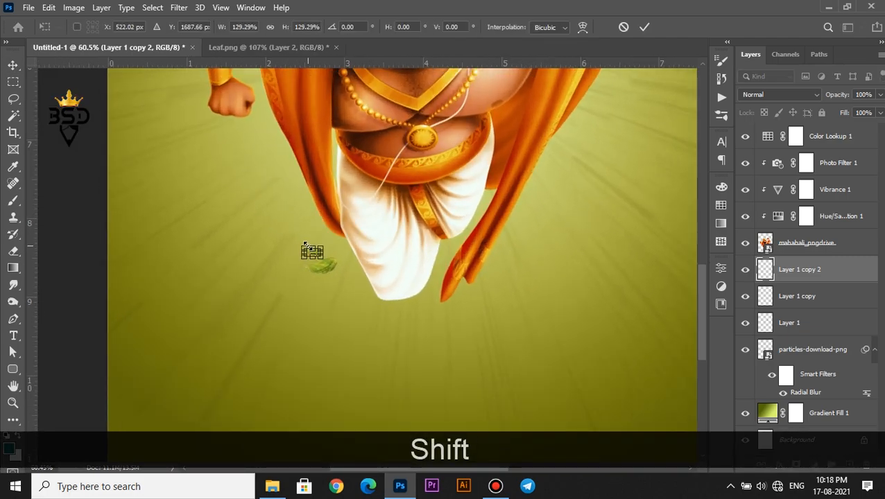
{"action": "key", "text": "Return"}
{"action": "scroll", "coordinate": [346, 271], "scroll_direction": "down", "scroll_amount": 3}
{"action": "scroll", "coordinate": [368, 278], "scroll_direction": "down", "scroll_amount": 3}
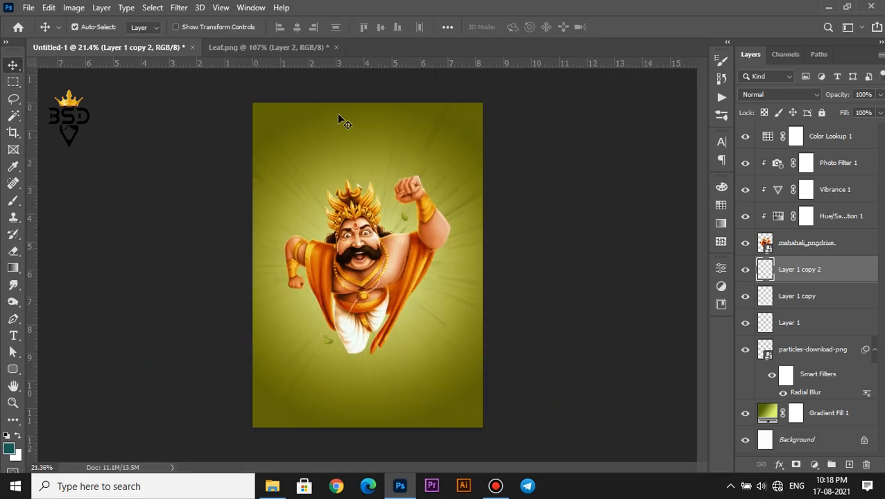
- In the Leaf document, lasso the three small leaves at the lower right and cut them to a new layer
{"action": "left_click", "coordinate": [290, 47]}
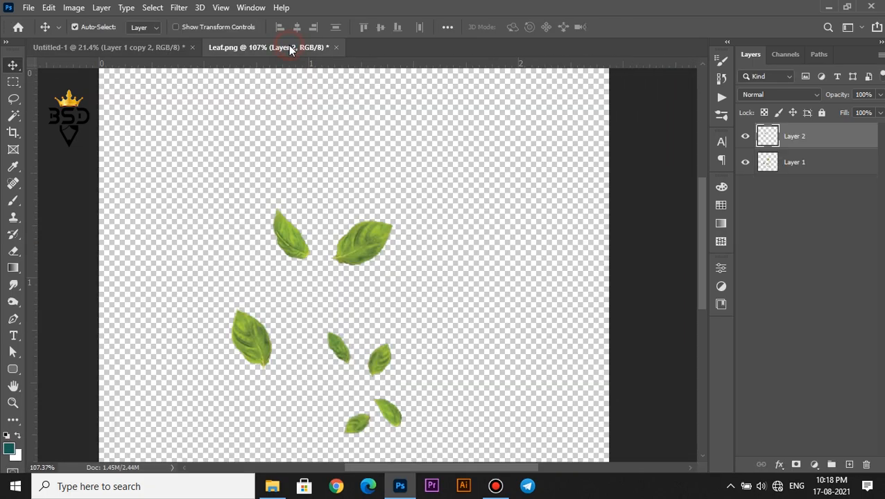
{"action": "left_click", "coordinate": [373, 364]}
{"action": "right_click", "coordinate": [386, 371]}
{"action": "left_click", "coordinate": [12, 99]}
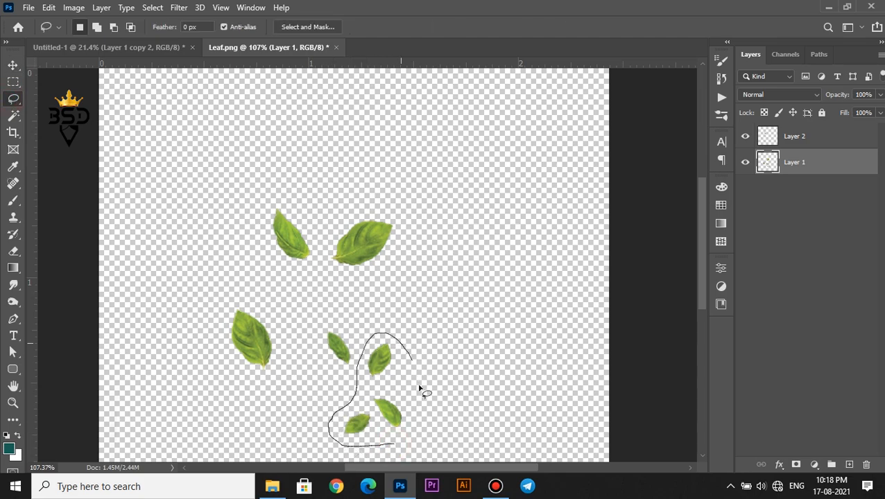
{"action": "right_click", "coordinate": [391, 418]}
{"action": "left_click", "coordinate": [423, 209]}
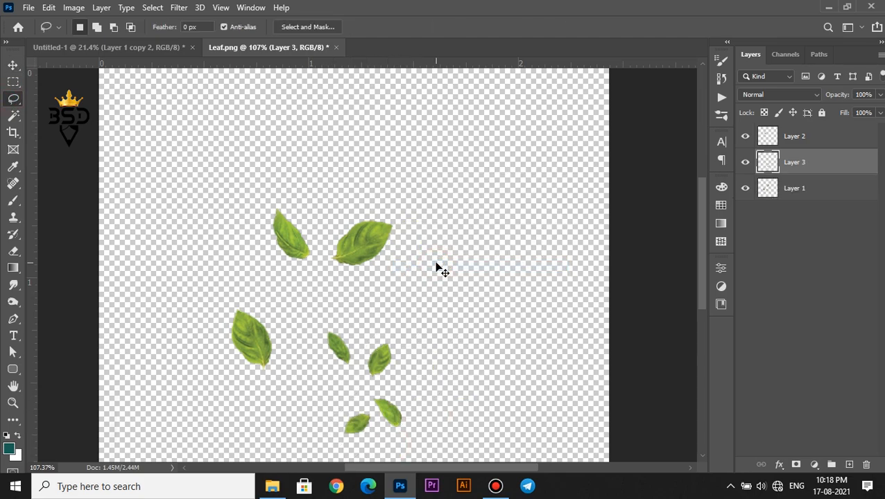
- Move the three-leaf cluster into the poster, placing it to the right of the orange cloth's lower tip
{"action": "key", "text": "v"}
{"action": "left_click_drag", "start_coordinate": [388, 368], "coordinate": [404, 343]}
{"action": "scroll", "coordinate": [420, 342], "scroll_direction": "up", "scroll_amount": 11}
- Darken the three-leaf cluster with Curves, raising the black point input to about 26
{"action": "key", "text": "ctrl+m"}
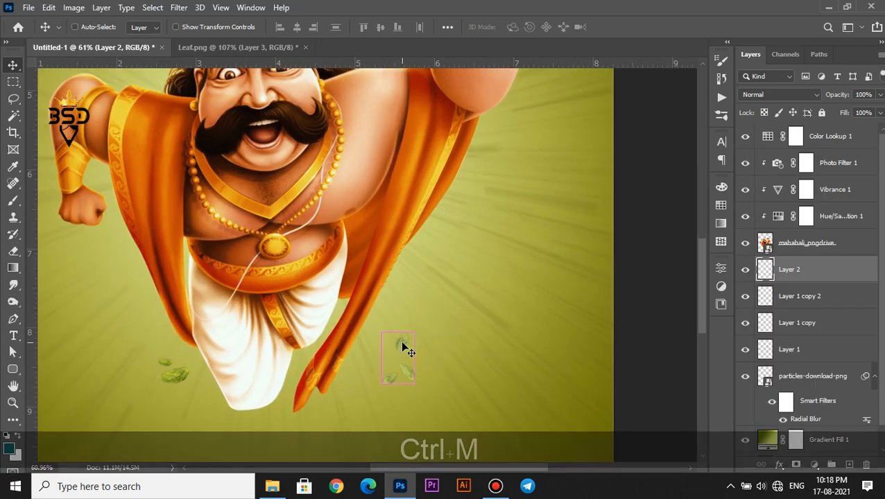
{"action": "left_click_drag", "start_coordinate": [285, 289], "coordinate": [287, 292]}
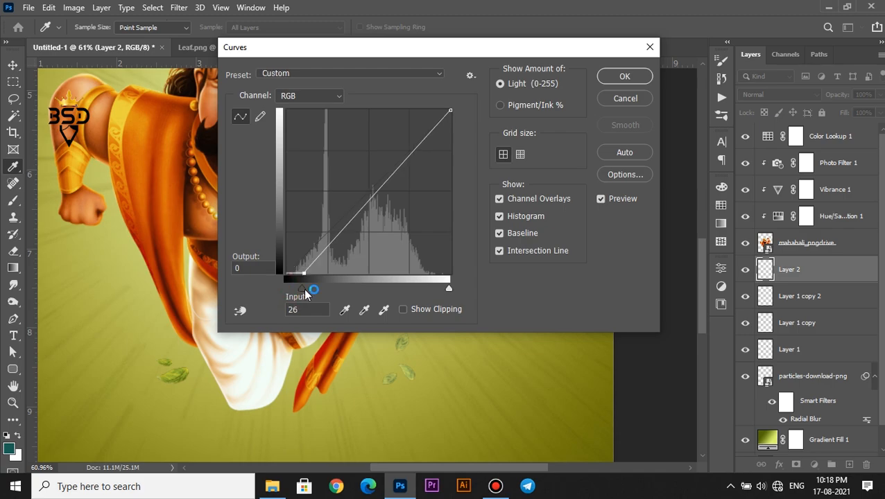
{"action": "left_click", "coordinate": [602, 82]}
{"action": "scroll", "coordinate": [442, 295], "scroll_direction": "down", "scroll_amount": 9}
{"action": "scroll", "coordinate": [442, 305], "scroll_direction": "up", "scroll_amount": 7}
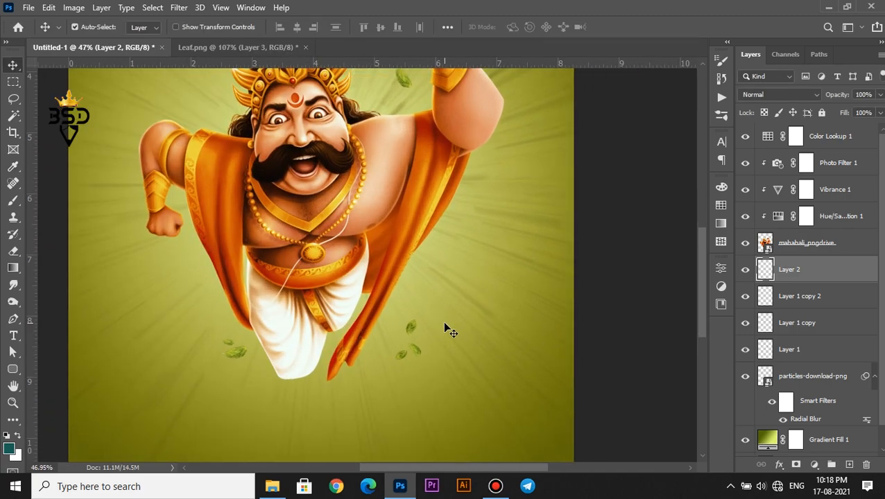
- Duplicate the three-leaf cluster from Layer 2 and place the copy to the right of the raised fist
{"action": "scroll", "coordinate": [430, 329], "scroll_direction": "up", "scroll_amount": 4}
{"action": "left_click", "coordinate": [401, 329]}
{"action": "right_click", "coordinate": [396, 326]}
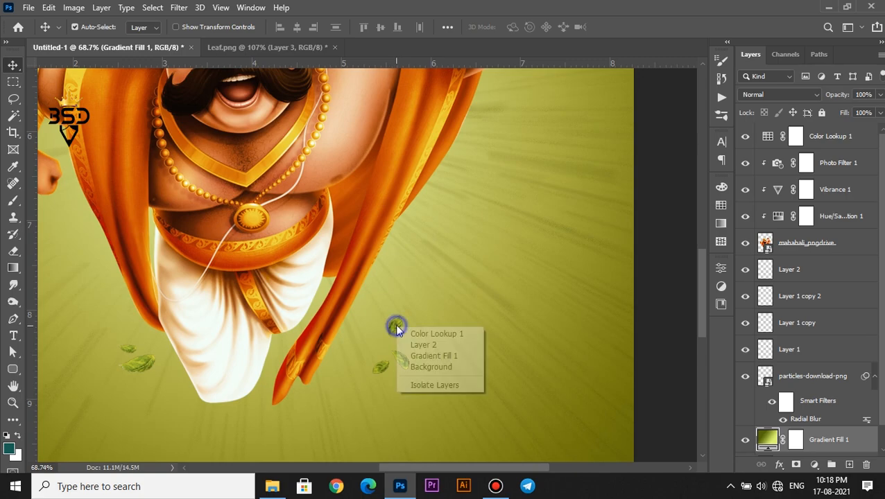
{"action": "left_click", "coordinate": [416, 344]}
{"action": "left_click_drag", "start_coordinate": [387, 324], "coordinate": [461, 85]}
{"action": "scroll", "coordinate": [378, 305], "scroll_direction": "down", "scroll_amount": 5}
{"action": "scroll", "coordinate": [383, 310], "scroll_direction": "up", "scroll_amount": 4}
{"action": "key", "text": "space"}
{"action": "scroll", "coordinate": [461, 85], "scroll_direction": "up", "scroll_amount": 2}
- Rotate the copied leaf cluster beside the raised fist so its leaves point in different directions from the original
{"action": "key", "text": "space"}
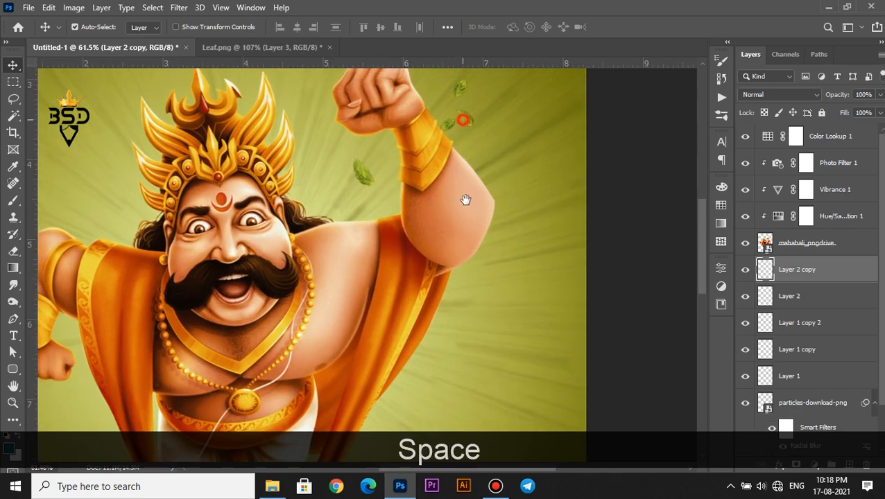
{"action": "left_click_drag", "start_coordinate": [466, 199], "coordinate": [465, 338]}
{"action": "key", "text": "ctrl+t"}
{"action": "left_click_drag", "start_coordinate": [485, 272], "coordinate": [469, 230]}
{"action": "key", "text": "Return"}
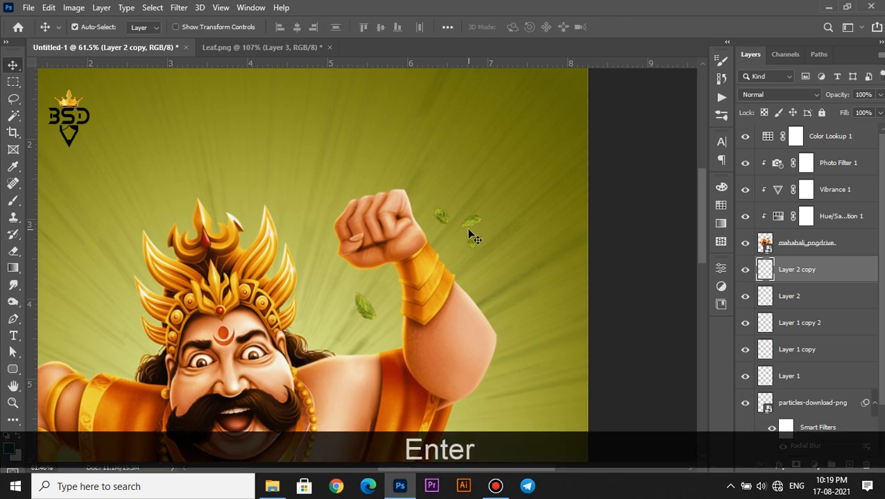
{"action": "scroll", "coordinate": [469, 238], "scroll_direction": "down", "scroll_amount": 6}
{"action": "scroll", "coordinate": [467, 265], "scroll_direction": "up", "scroll_amount": 1}
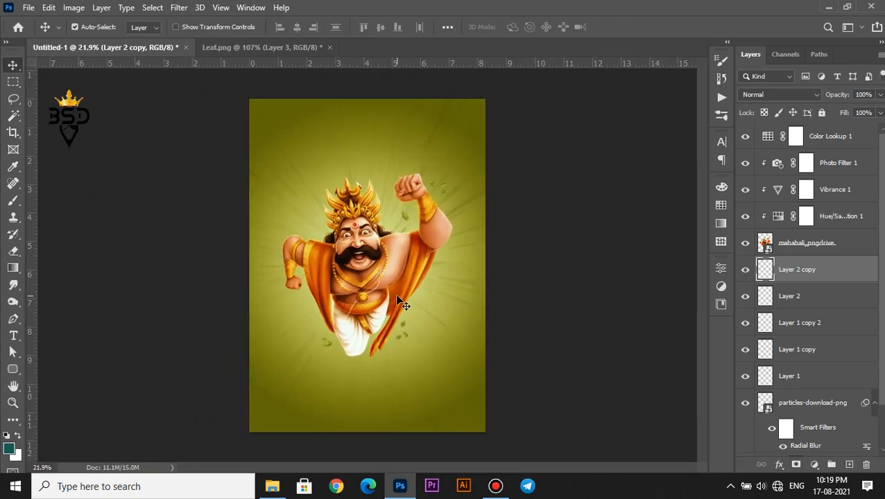
- Duplicate the Layer 1 leaf and place the copy left of the crown, above the bent arm's shoulder
{"action": "scroll", "coordinate": [401, 304], "scroll_direction": "up", "scroll_amount": 1}
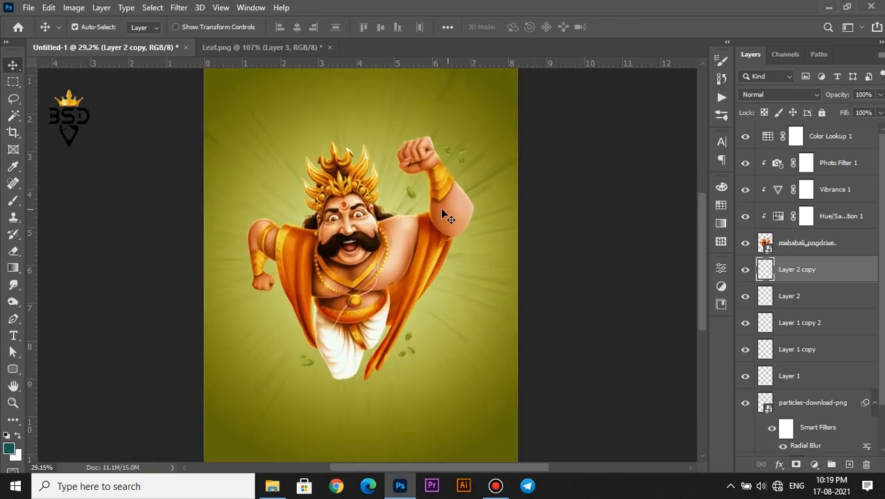
{"action": "scroll", "coordinate": [437, 210], "scroll_direction": "up", "scroll_amount": 1}
{"action": "right_click", "coordinate": [409, 193]}
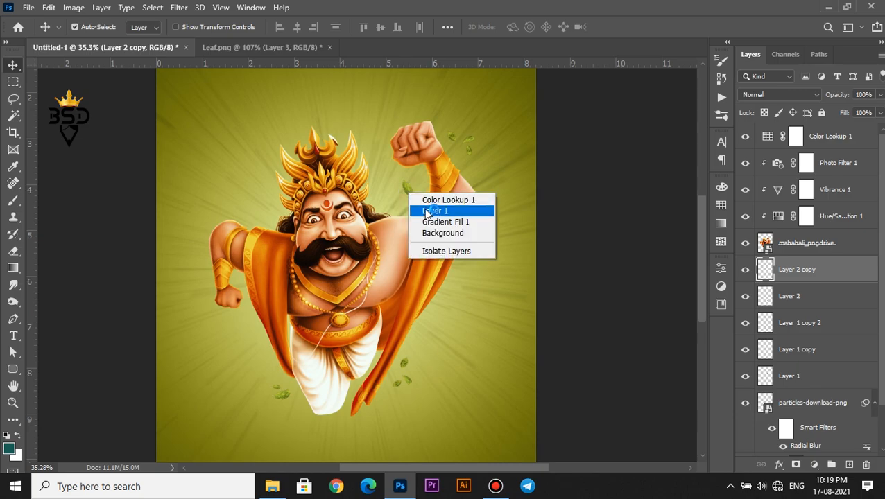
{"action": "left_click", "coordinate": [426, 212]}
{"action": "left_click_drag", "start_coordinate": [407, 189], "coordinate": [265, 360]}
{"action": "scroll", "coordinate": [371, 356], "scroll_direction": "down", "scroll_amount": 3}
{"action": "scroll", "coordinate": [372, 357], "scroll_direction": "up", "scroll_amount": 1}
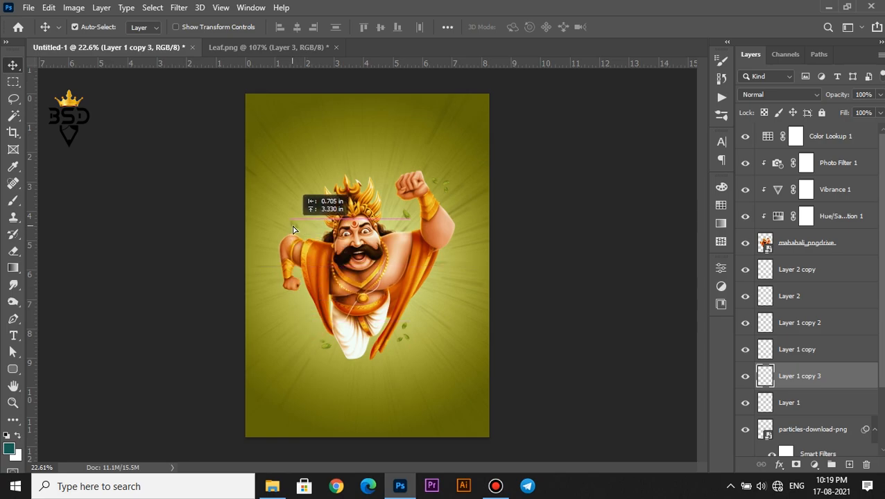
- Rotate the leaf copy left of the crown until it lies nearly horizontal
{"action": "scroll", "coordinate": [294, 230], "scroll_direction": "up", "scroll_amount": 2}
{"action": "key", "text": "ctrl+t"}
{"action": "left_click_drag", "start_coordinate": [305, 211], "coordinate": [267, 247]}
{"action": "key", "text": "Return"}
{"action": "scroll", "coordinate": [324, 245], "scroll_direction": "down", "scroll_amount": 2}
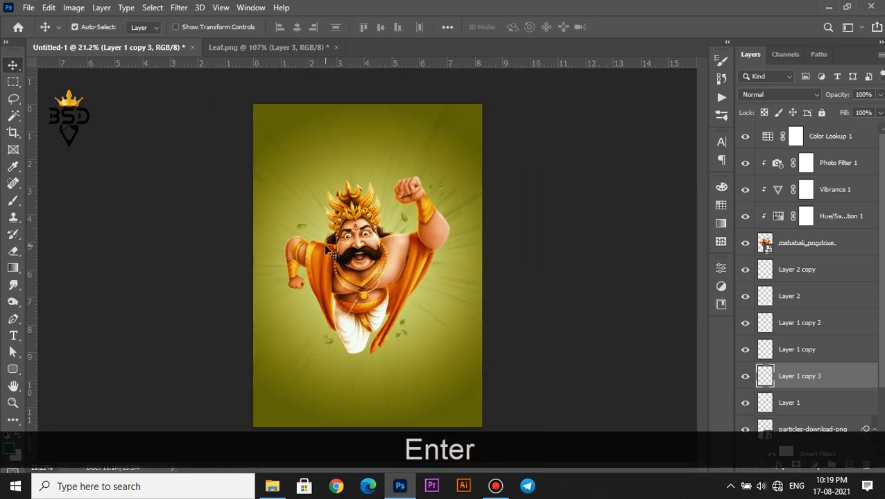
- Add a yellow Inner Shadow to the mahabali_pngdrive layer with 41% opacity, 3 px distance, 15% choke and 63 px size
{"action": "scroll", "coordinate": [324, 245], "scroll_direction": "up", "scroll_amount": 2}
{"action": "right_click", "coordinate": [352, 241]}
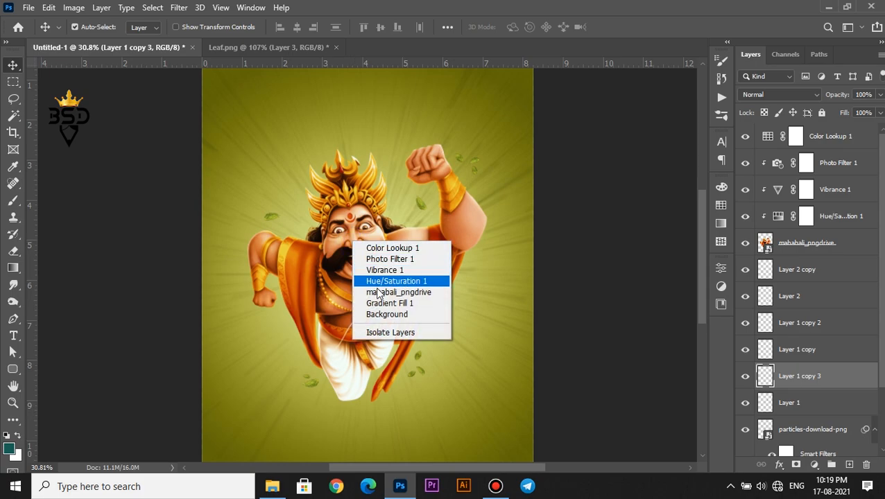
{"action": "left_click", "coordinate": [381, 292]}
{"action": "left_click", "coordinate": [780, 464]}
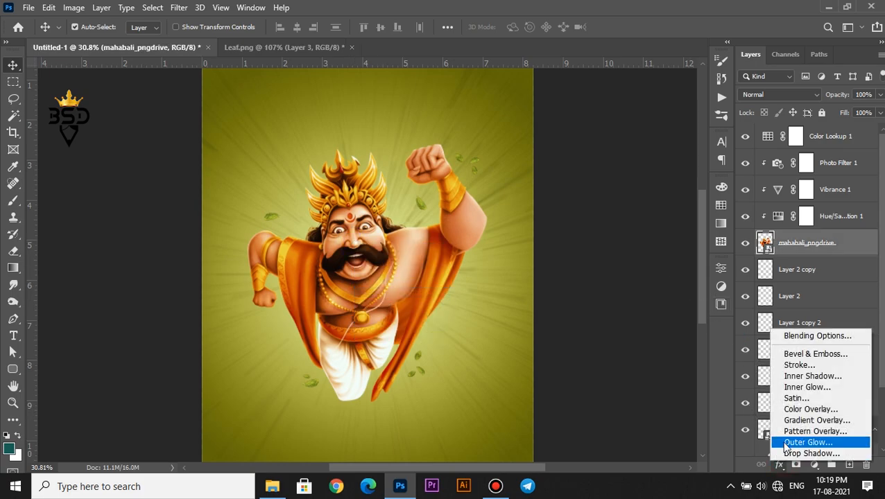
{"action": "left_click", "coordinate": [791, 376]}
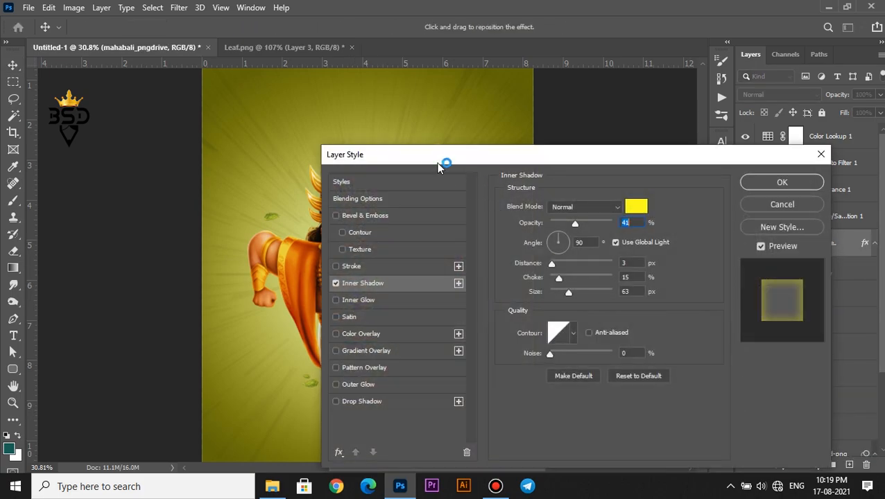
{"action": "left_click_drag", "start_coordinate": [437, 158], "coordinate": [545, 186]}
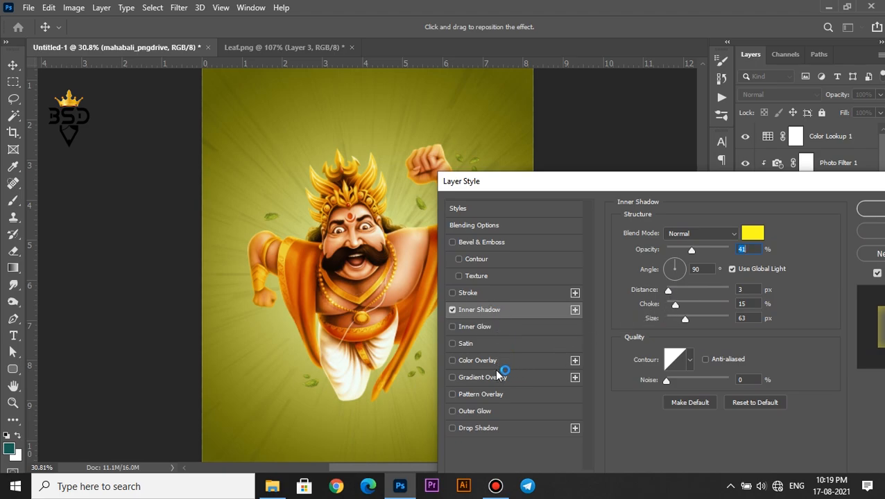
- Add an Outer Glow to the Mahabali figure in Screen mode at 31% opacity, with its size set to 76 px
{"action": "left_click", "coordinate": [484, 411]}
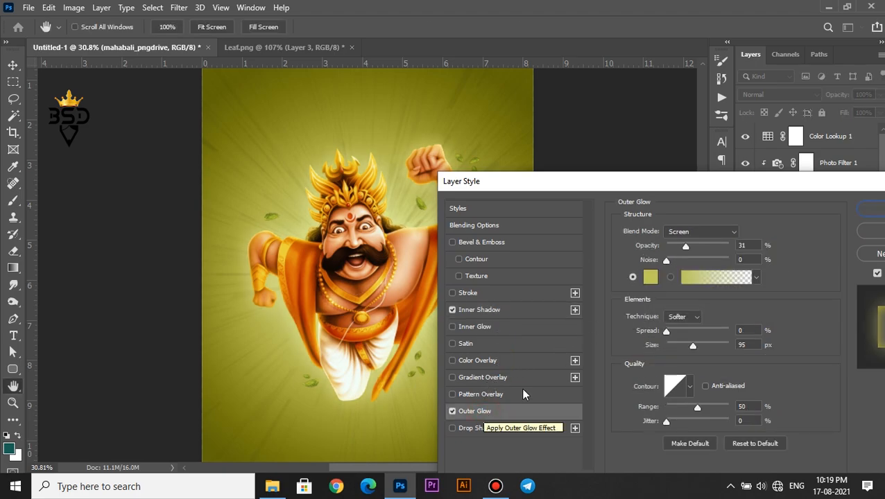
{"action": "left_click", "coordinate": [690, 351]}
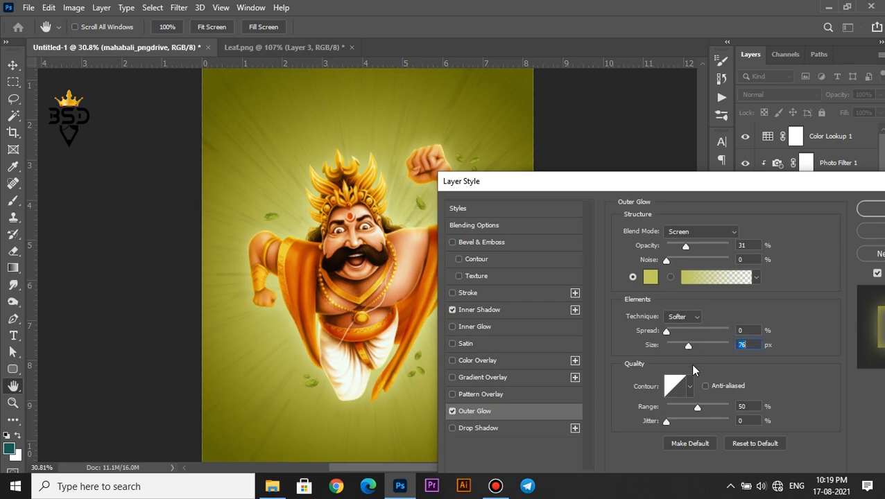
{"action": "left_click_drag", "start_coordinate": [782, 182], "coordinate": [659, 182]}
{"action": "left_click", "coordinate": [775, 208]}
{"action": "key", "text": "ctrl+minus"}
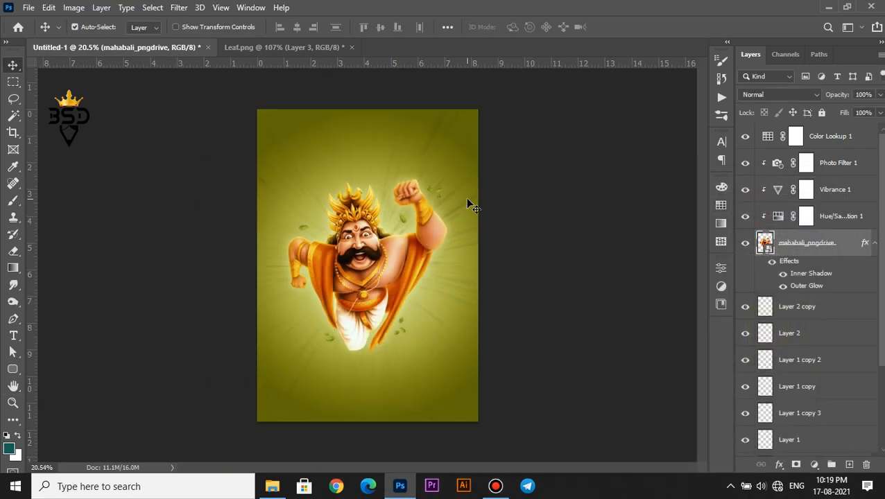
- Examine the figure's glow and the surrounding leaves up close and across the whole poster
{"action": "scroll", "coordinate": [338, 239], "scroll_direction": "up", "scroll_amount": 4}
{"action": "key", "text": "space"}
{"action": "mouse_move", "coordinate": [382, 269]}
{"action": "left_mouse_down"}
{"action": "mouse_move", "coordinate": [387, 277]}
{"action": "mouse_move", "coordinate": [385, 262]}
{"action": "left_mouse_up"}
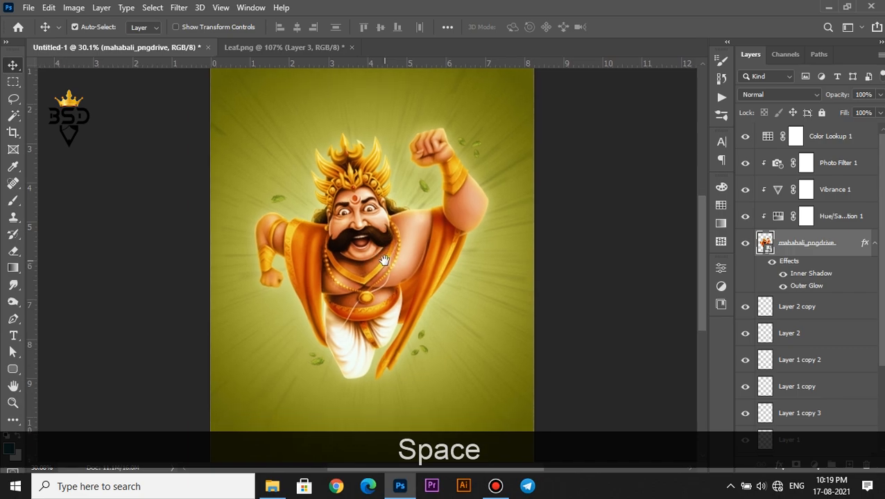
{"action": "scroll", "coordinate": [385, 262], "scroll_direction": "down", "scroll_amount": 4}
{"action": "scroll", "coordinate": [390, 269], "scroll_direction": "up", "scroll_amount": 1}
{"action": "scroll", "coordinate": [402, 275], "scroll_direction": "up", "scroll_amount": 2}
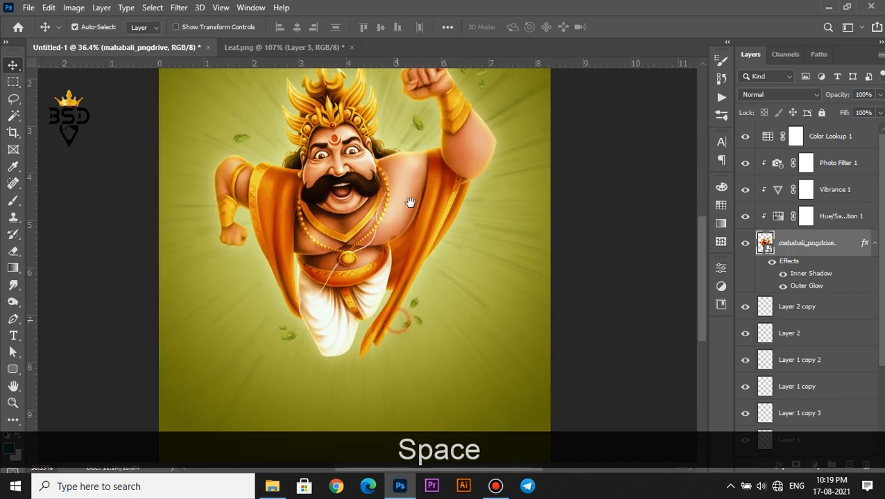
{"action": "left_click_drag", "start_coordinate": [411, 204], "coordinate": [412, 175]}
{"action": "scroll", "coordinate": [412, 180], "scroll_direction": "down", "scroll_amount": 2}
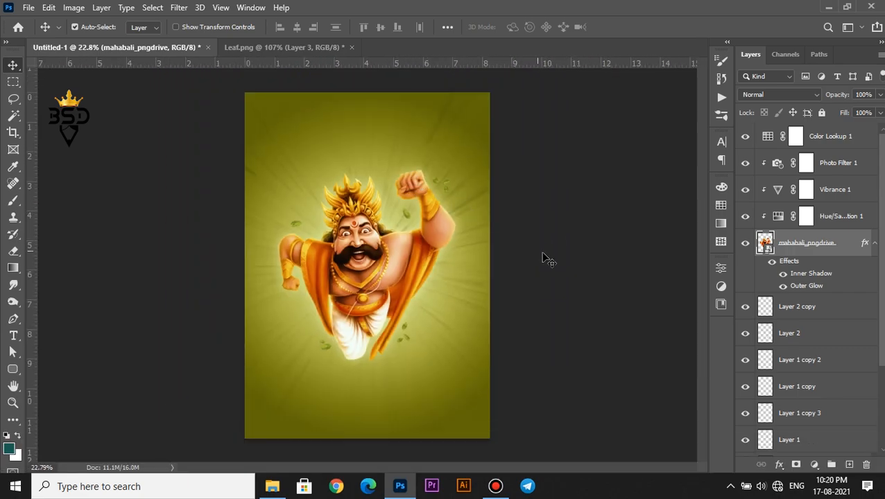
- Enlarge the Mahabali figure and its leaf layers together to about 104% and move them slightly up the poster
{"action": "key", "text": "ctrl"}
{"action": "scroll", "coordinate": [808, 375], "scroll_direction": "down", "scroll_amount": 1}
{"action": "left_click", "coordinate": [798, 429], "text": "shift"}
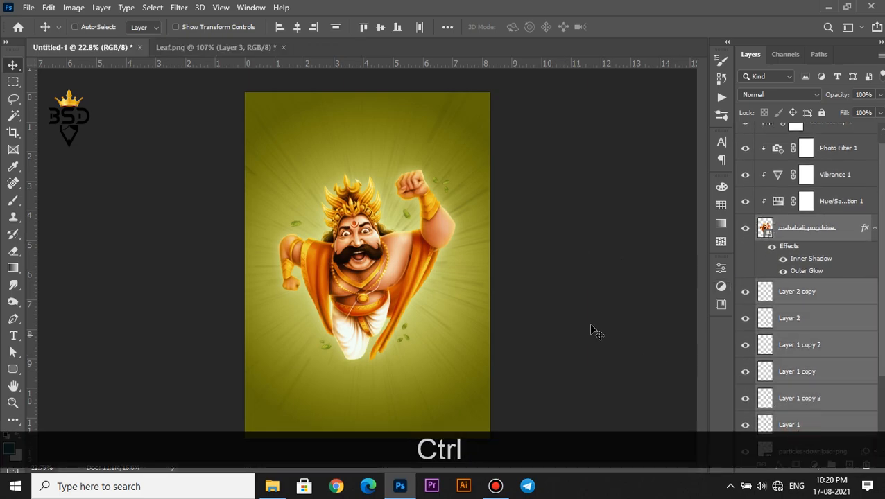
{"action": "key", "text": "ctrl+t"}
{"action": "left_click_drag", "start_coordinate": [455, 171], "coordinate": [459, 166]}
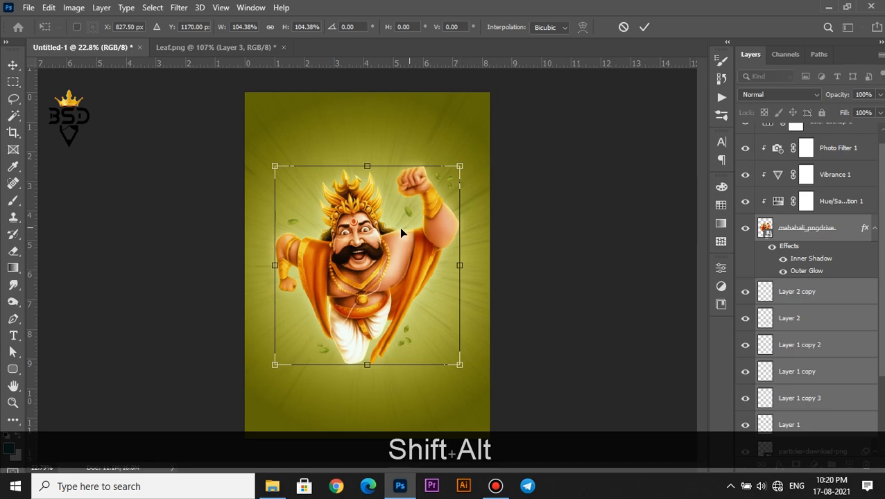
{"action": "left_click_drag", "start_coordinate": [391, 227], "coordinate": [394, 215]}
{"action": "key", "text": "Return"}
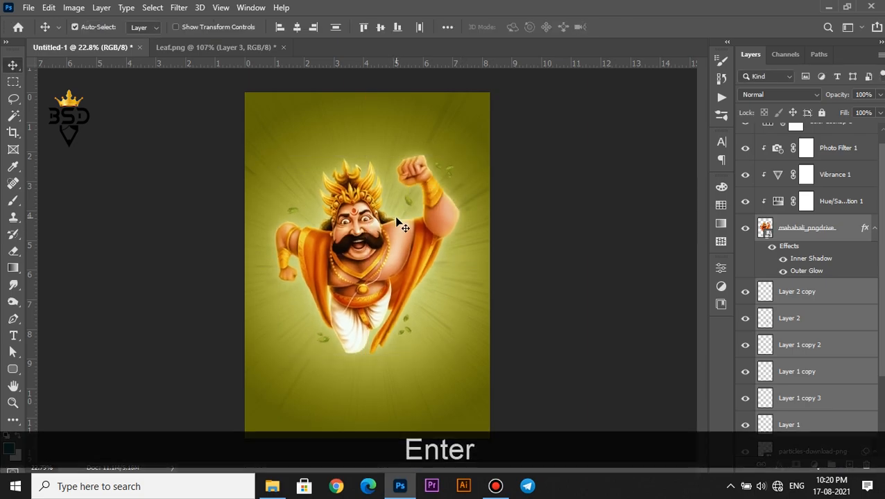
- Add the text HAPPY in 43 pt Arial below the figure, on a new layer above Layer 2 copy
{"action": "scroll", "coordinate": [387, 238], "scroll_direction": "up", "scroll_amount": 3}
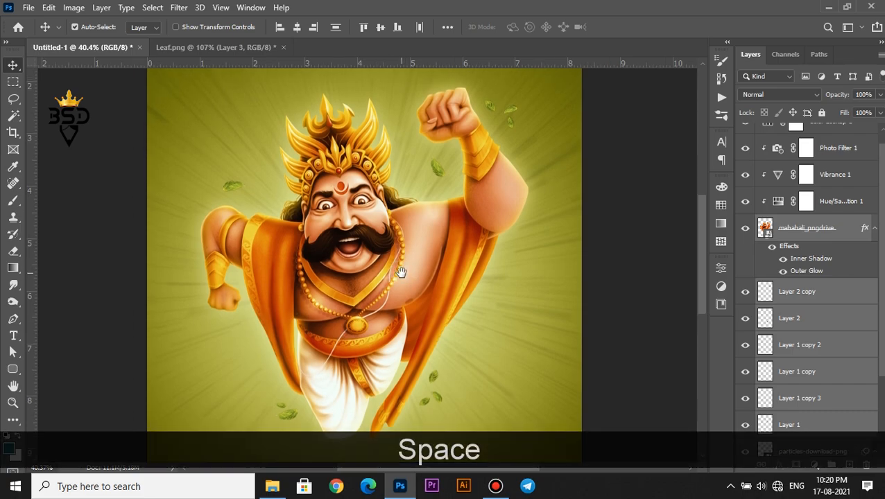
{"action": "scroll", "coordinate": [401, 273], "scroll_direction": "down", "scroll_amount": 2}
{"action": "left_click_drag", "start_coordinate": [443, 345], "coordinate": [450, 226]}
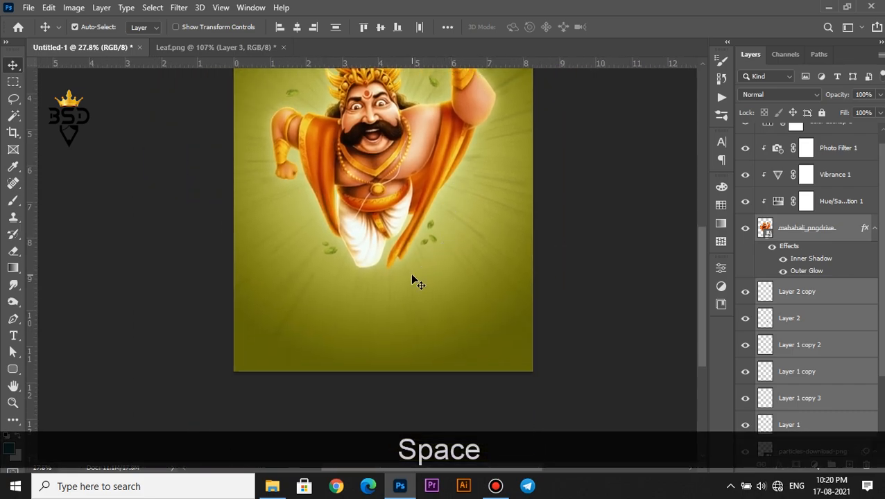
{"action": "scroll", "coordinate": [412, 280], "scroll_direction": "up", "scroll_amount": 1}
{"action": "key", "text": "t"}
{"action": "left_click", "coordinate": [780, 292]}
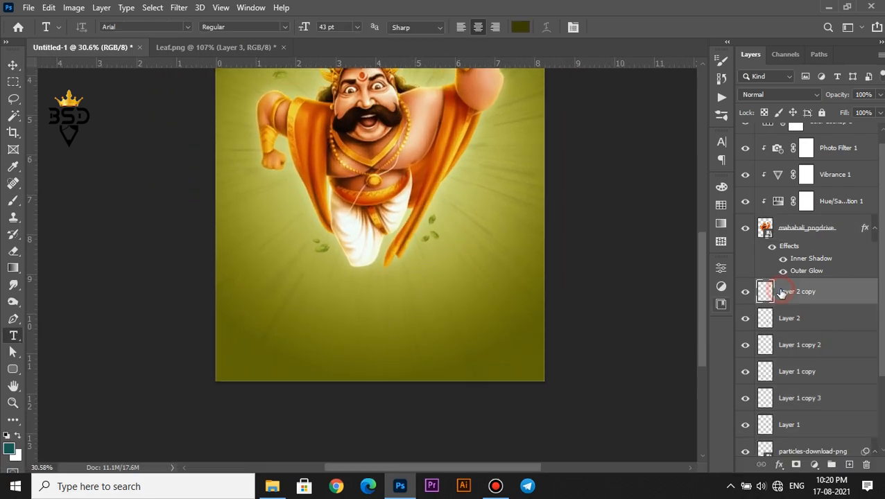
{"action": "left_click", "coordinate": [370, 314]}
{"action": "type", "text": "H"}
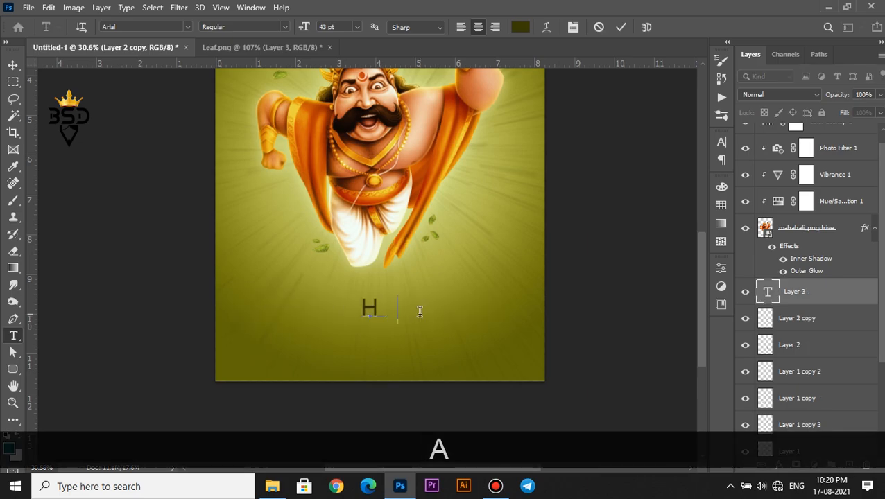
{"action": "type", "text": "APPY"}
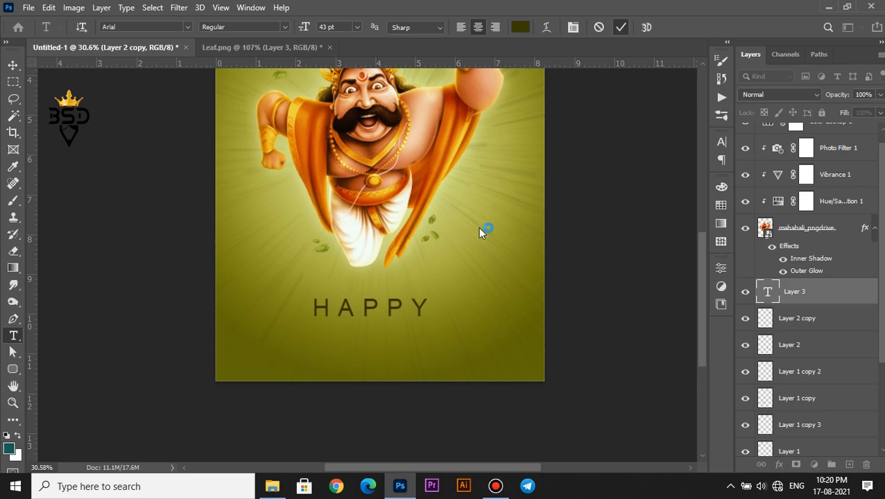
{"action": "key", "text": "ctrl+Return"}
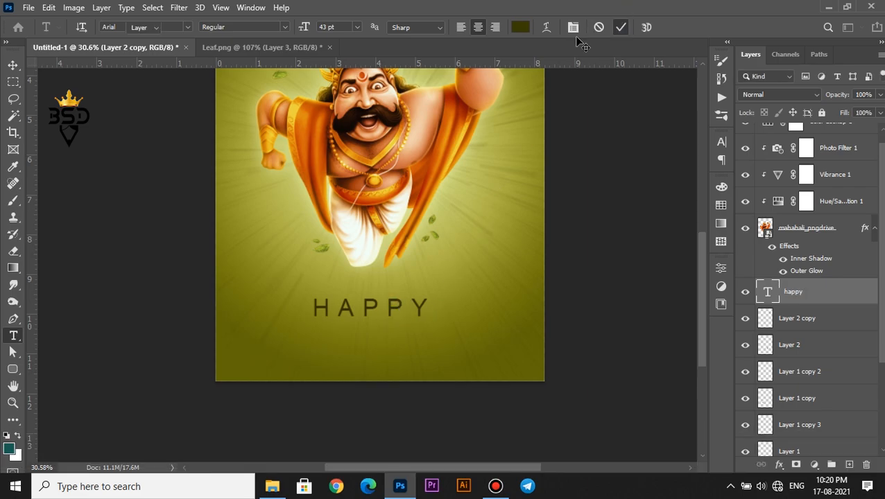
- Duplicate the HAPPY text just below the original and change the copy's wording to ONAM
{"action": "key", "text": "v"}
{"action": "left_click_drag", "start_coordinate": [398, 306], "coordinate": [401, 328]}
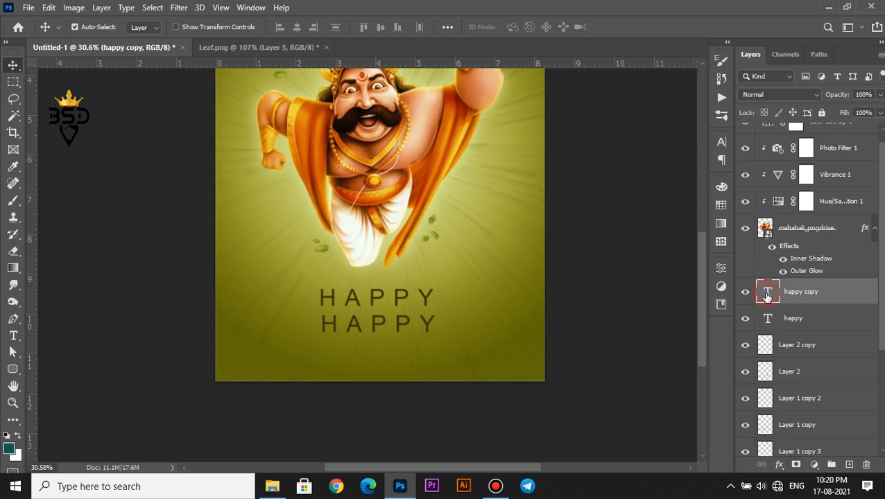
{"action": "double_click", "coordinate": [767, 296]}
{"action": "type", "text": "ONAM"}
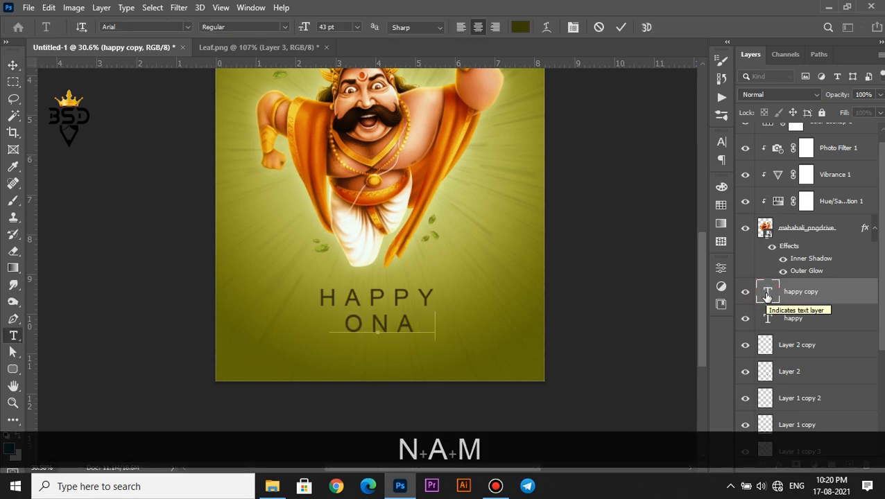
- Set the ONAM text to the Answer font with tracking 0 and a size of 147 pt
{"action": "key", "text": "ctrl+a"}
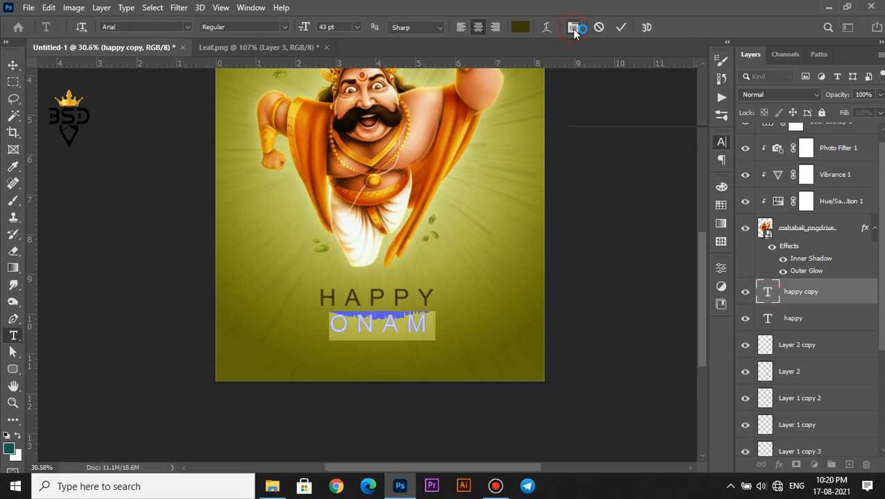
{"action": "left_click", "coordinate": [574, 28]}
{"action": "left_click", "coordinate": [642, 164]}
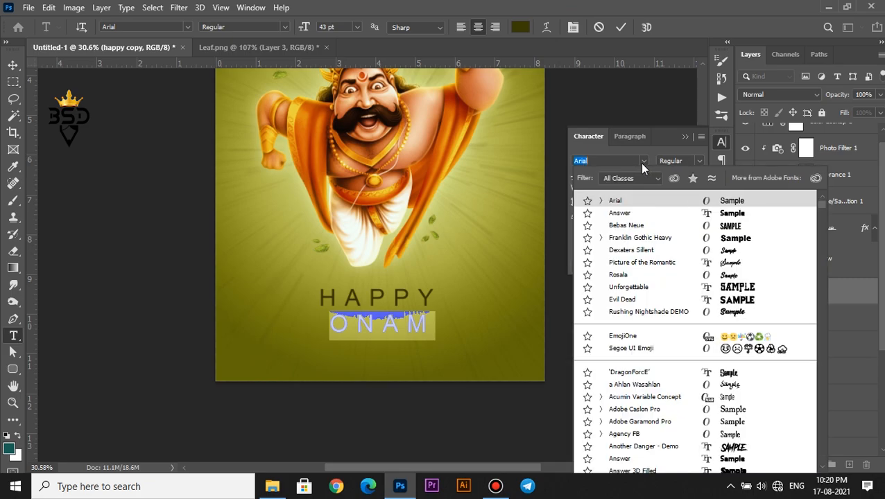
{"action": "left_click", "coordinate": [634, 211]}
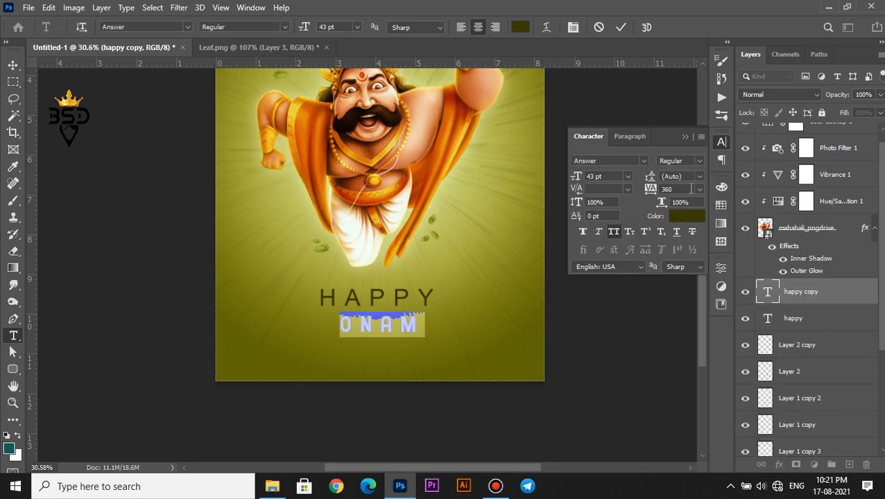
{"action": "left_click", "coordinate": [699, 189]}
{"action": "left_click", "coordinate": [680, 268]}
{"action": "left_click_drag", "start_coordinate": [573, 176], "coordinate": [640, 167]}
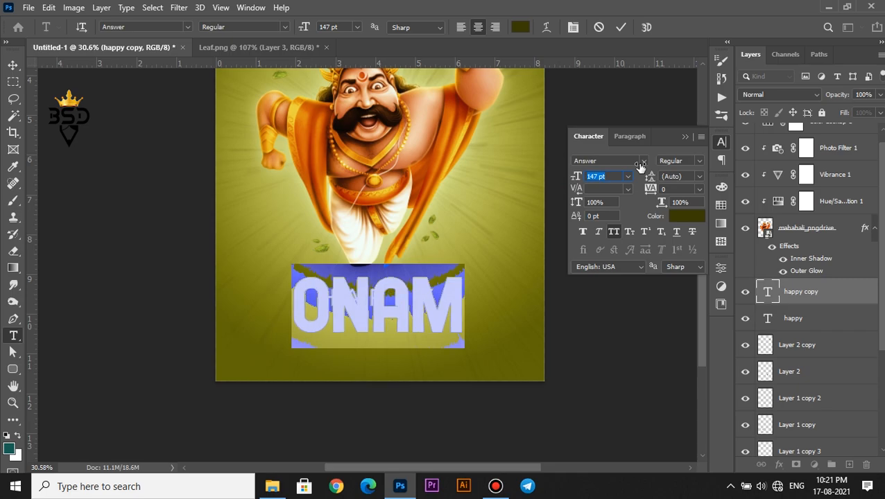
{"action": "left_click", "coordinate": [617, 27]}
- Move the ONAM text straight down toward the poster's lower edge
{"action": "key", "text": "v"}
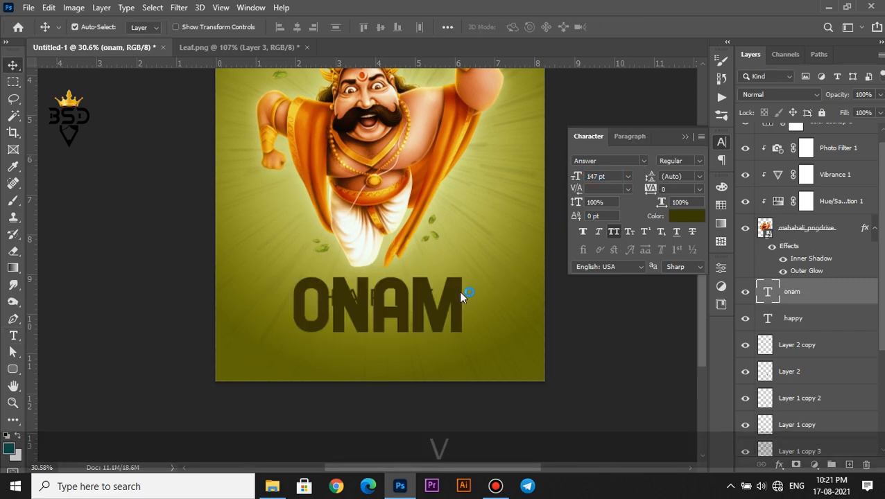
{"action": "left_click_drag", "start_coordinate": [458, 292], "coordinate": [458, 316]}
{"action": "scroll", "coordinate": [451, 321], "scroll_direction": "down", "scroll_amount": 2}
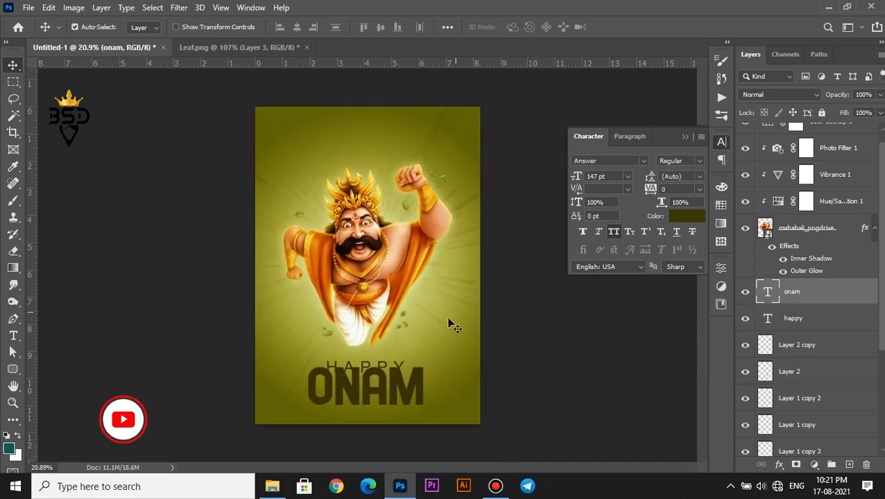
- Nudge the HAPPY text upward until it sits clear above ONAM
{"action": "scroll", "coordinate": [372, 374], "scroll_direction": "up", "scroll_amount": 2}
{"action": "key", "text": "space"}
{"action": "scroll", "coordinate": [397, 389], "scroll_direction": "down", "scroll_amount": 1}
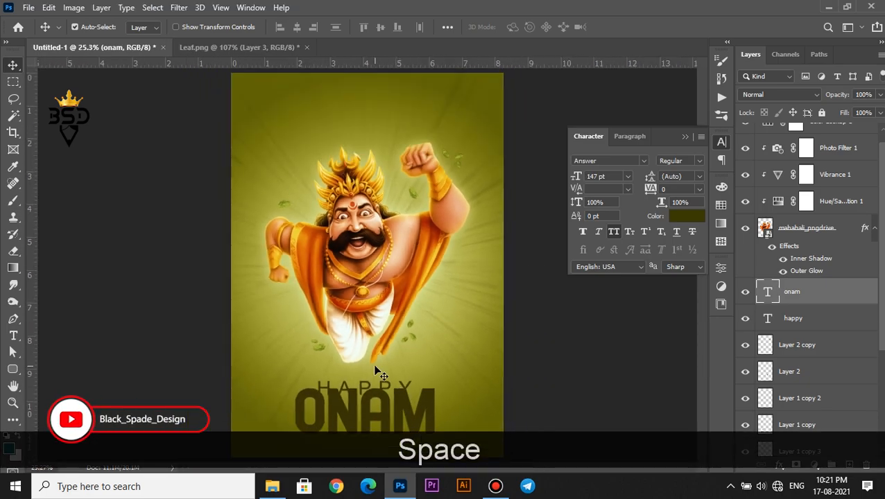
{"action": "scroll", "coordinate": [371, 347], "scroll_direction": "down", "scroll_amount": 1}
{"action": "scroll", "coordinate": [366, 322], "scroll_direction": "up", "scroll_amount": 2}
{"action": "key", "text": "space"}
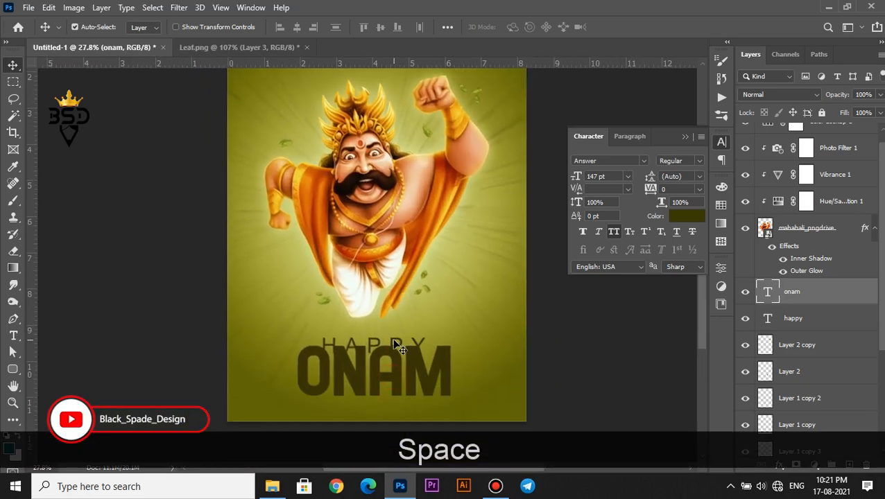
{"action": "right_click", "coordinate": [397, 345]}
{"action": "left_click", "coordinate": [413, 356]}
{"action": "key", "text": "Up"}
{"action": "key", "text": "Up"}
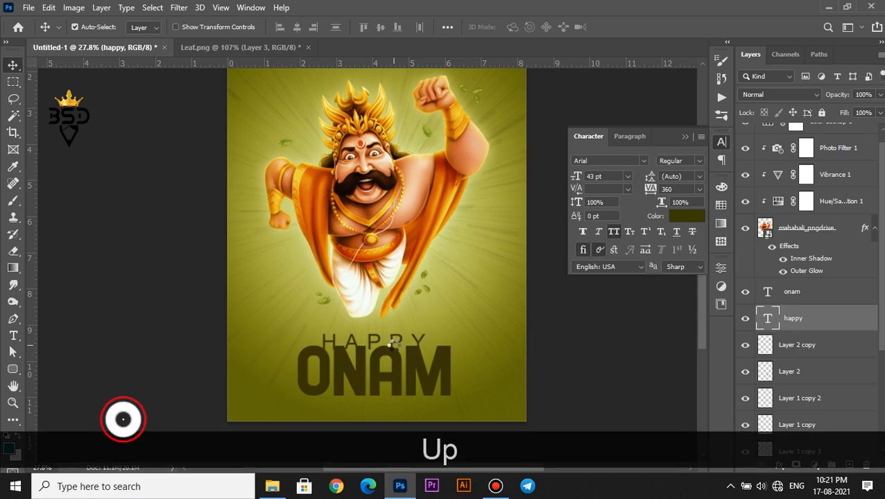
{"action": "key", "text": "Up"}
{"action": "key", "text": "Up"}
{"action": "key", "text": "Up"}
- Scale the ONAM text down to about 85% around its centre
{"action": "scroll", "coordinate": [395, 350], "scroll_direction": "up", "scroll_amount": 1}
{"action": "key", "text": "space"}
{"action": "left_click_drag", "start_coordinate": [392, 391], "coordinate": [395, 308]}
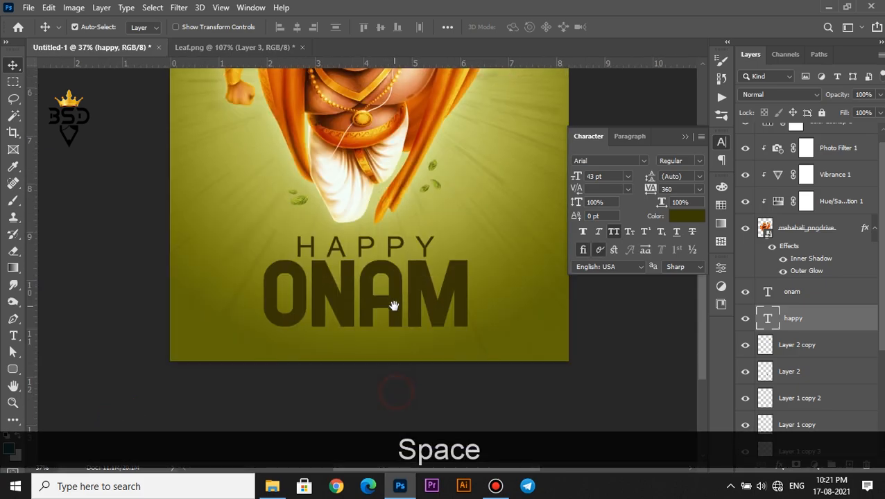
{"action": "right_click", "coordinate": [394, 298]}
{"action": "left_click", "coordinate": [419, 317]}
{"action": "key", "text": "ctrl+t"}
{"action": "left_click_drag", "start_coordinate": [464, 250], "coordinate": [450, 246]}
{"action": "key", "text": "Return"}
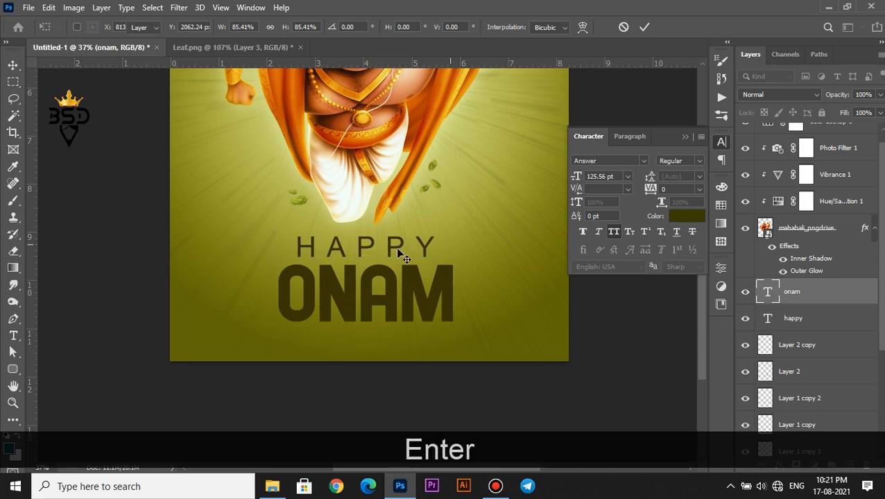
- Scale the HAPPY text down to about 80% around its centre
{"action": "right_click", "coordinate": [397, 259]}
{"action": "left_click", "coordinate": [421, 276]}
{"action": "key", "text": "ctrl+t"}
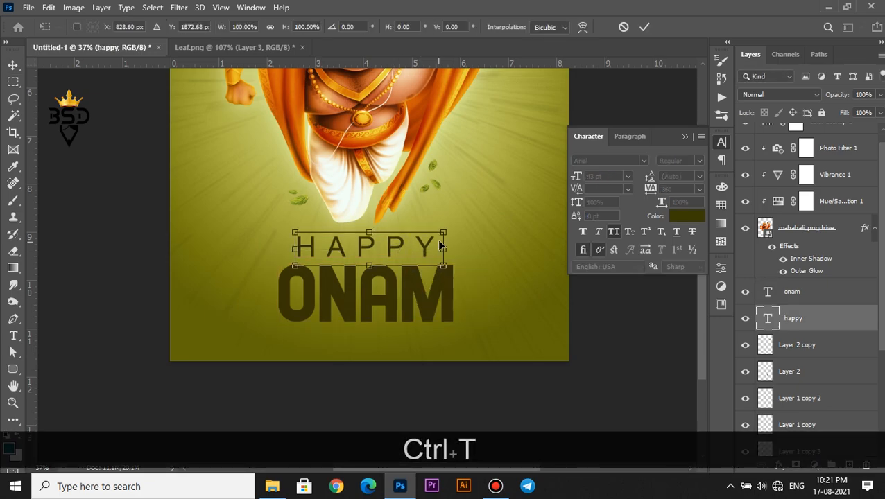
{"action": "left_click_drag", "start_coordinate": [441, 234], "coordinate": [427, 236]}
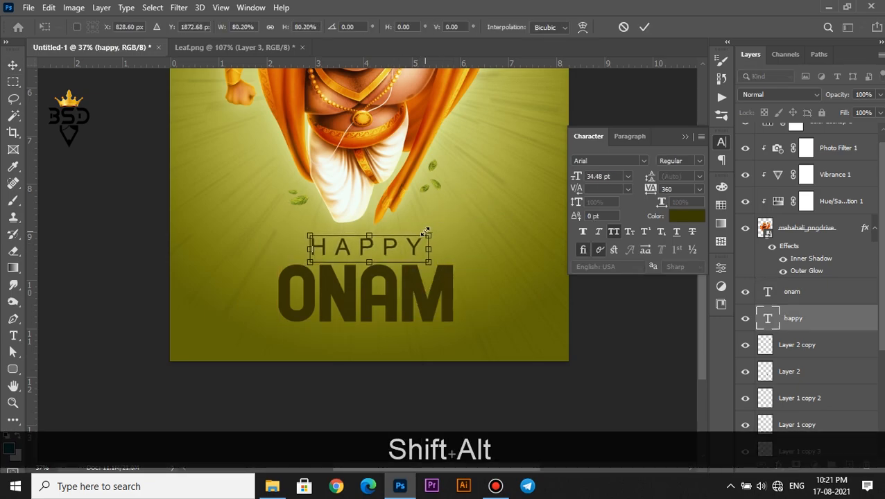
{"action": "key", "text": "Return"}
- Duplicate the ONAM text layer and apply the last-used Radial Blur to the original beneath the copy
{"action": "key", "text": "ctrl+0"}
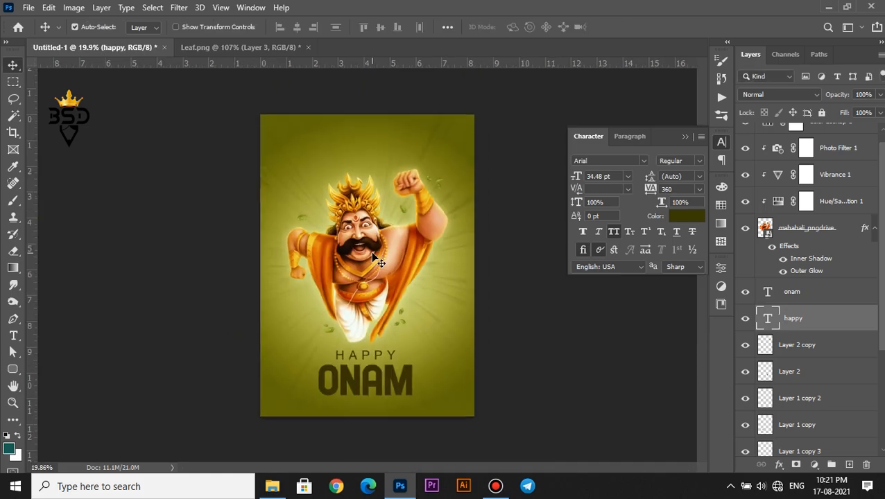
{"action": "key", "text": "ctrl+space"}
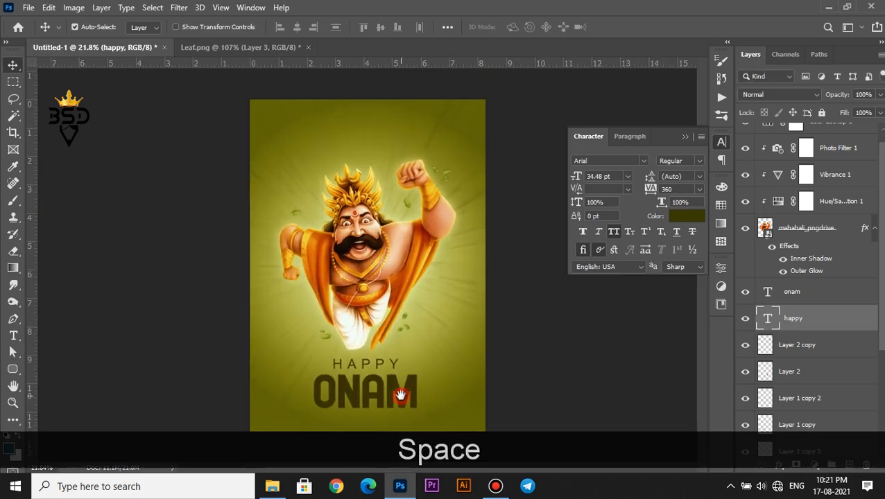
{"action": "left_click_drag", "start_coordinate": [388, 392], "coordinate": [393, 289]}
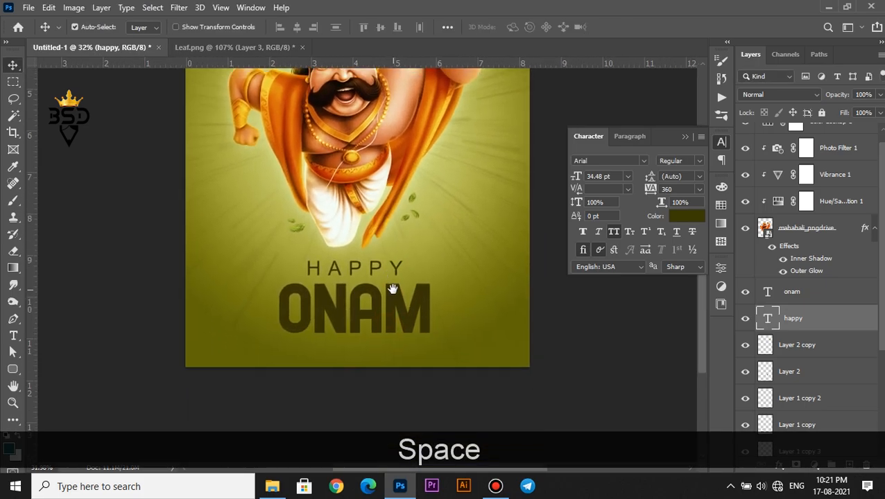
{"action": "left_click", "coordinate": [789, 294]}
{"action": "key", "text": "ctrl+j"}
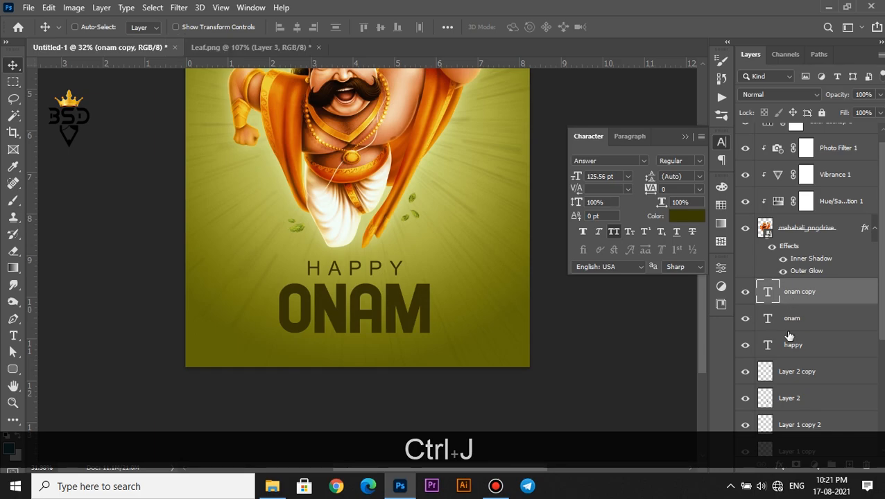
{"action": "left_click", "coordinate": [788, 326]}
{"action": "left_click", "coordinate": [179, 7]}
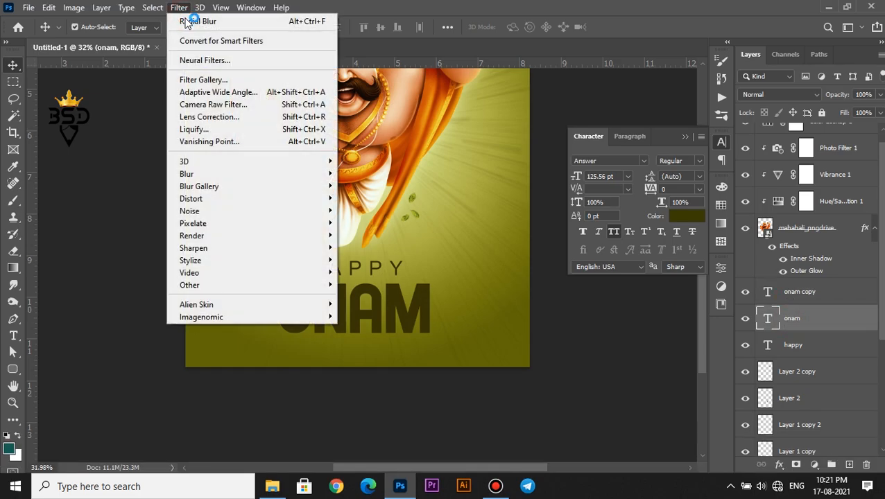
{"action": "left_click", "coordinate": [186, 22]}
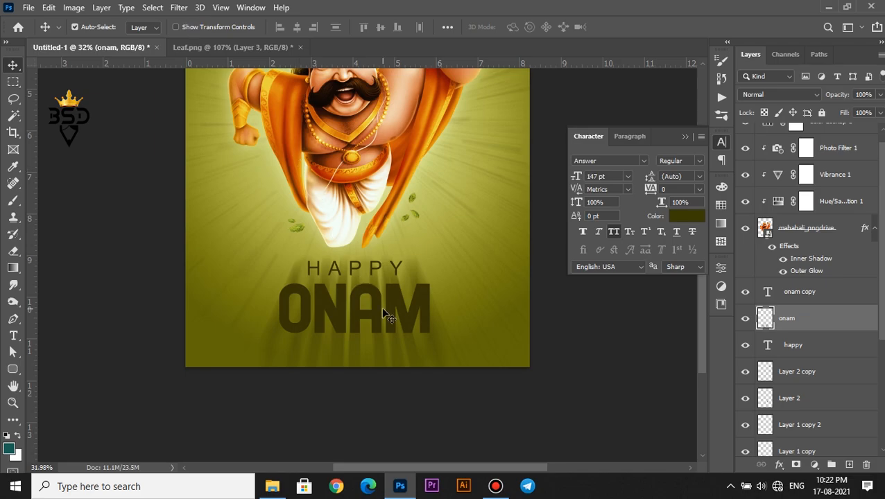
- Narrow the blurred onam layer to about 96% of its width around its centre
{"action": "scroll", "coordinate": [382, 313], "scroll_direction": "up", "scroll_amount": 2}
{"action": "key", "text": "ctrl+t"}
{"action": "scroll", "coordinate": [459, 331], "scroll_direction": "up", "scroll_amount": 3}
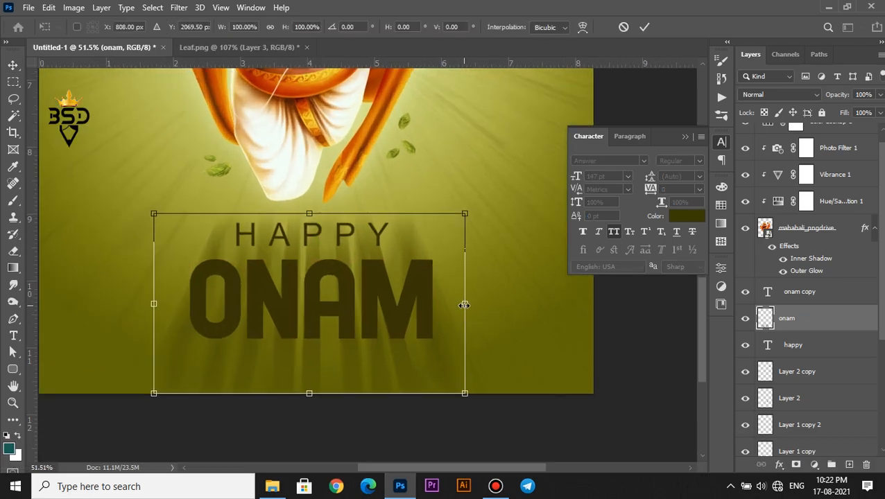
{"action": "left_click_drag", "start_coordinate": [464, 305], "coordinate": [458, 304]}
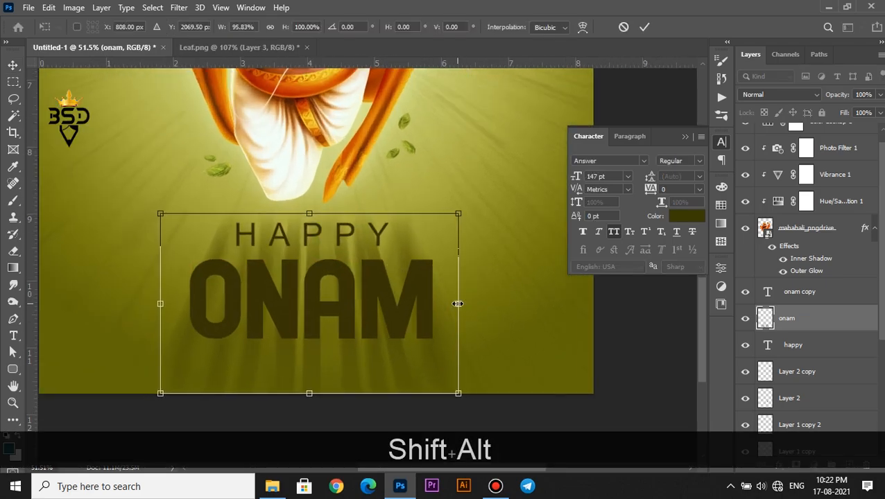
{"action": "key", "text": "Return"}
{"action": "scroll", "coordinate": [351, 273], "scroll_direction": "down", "scroll_amount": 2}
{"action": "scroll", "coordinate": [310, 282], "scroll_direction": "up", "scroll_amount": 1}
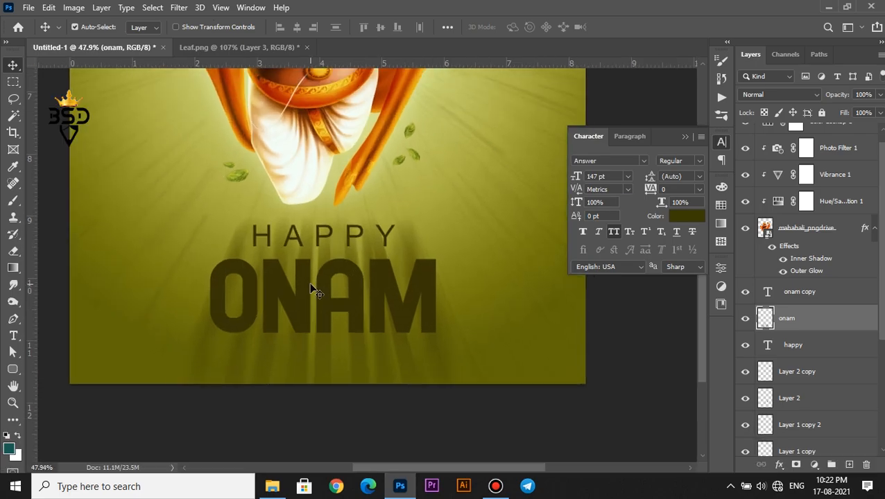
- Erase the blurred streaks around HAPPY on the onam layer with a 300 px soft Eraser
{"action": "key", "text": "e"}
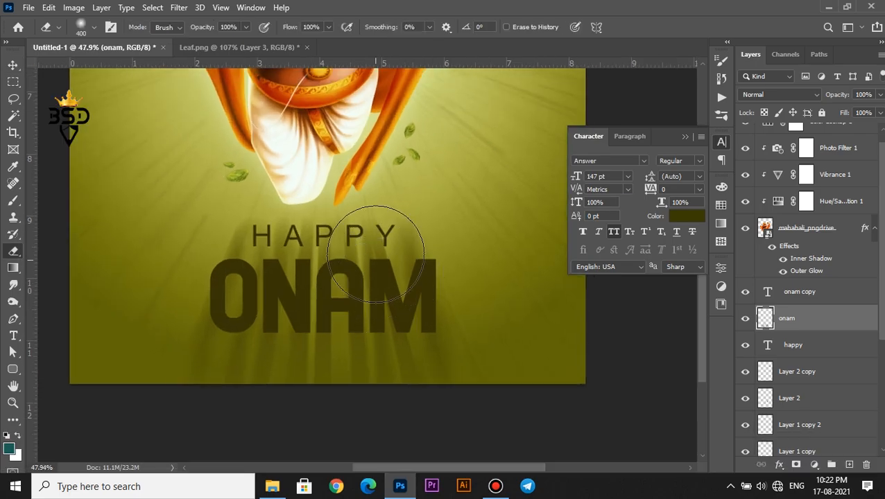
{"action": "key", "text": "bracketleft"}
{"action": "key", "text": "bracketleft"}
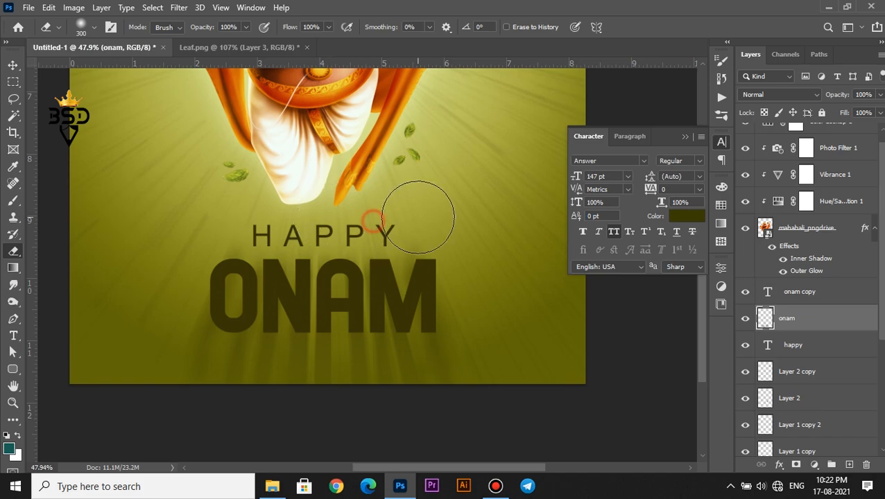
- Add a 5 px Stroke effect positioned outside the letters to the onam copy text layer
{"action": "scroll", "coordinate": [385, 230], "scroll_direction": "down", "scroll_amount": 3}
{"action": "key", "text": "v"}
{"action": "scroll", "coordinate": [392, 326], "scroll_direction": "up", "scroll_amount": 1}
{"action": "key", "text": "space"}
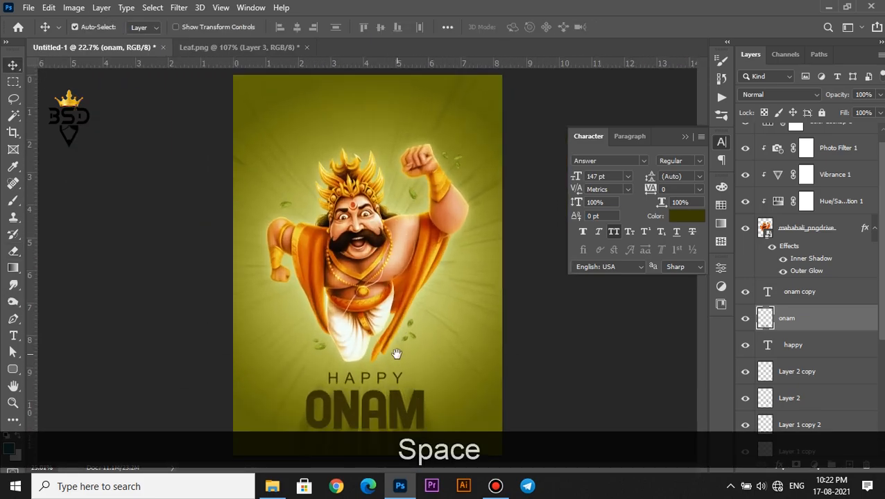
{"action": "scroll", "coordinate": [391, 294], "scroll_direction": "up", "scroll_amount": 1}
{"action": "left_click_drag", "start_coordinate": [390, 294], "coordinate": [392, 266]}
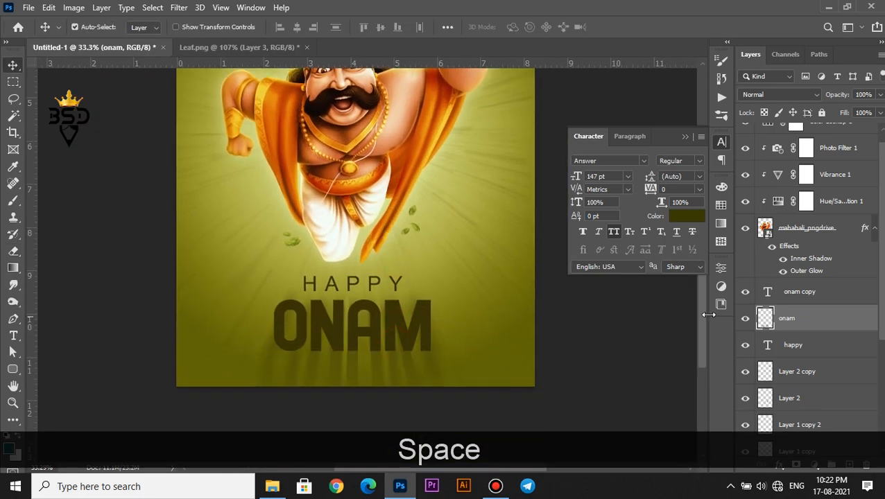
{"action": "left_click", "coordinate": [756, 297]}
{"action": "left_click", "coordinate": [779, 467]}
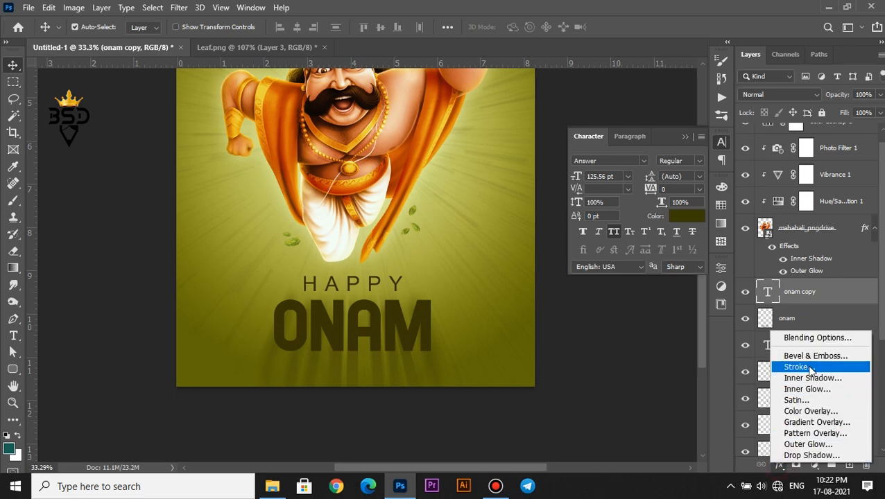
{"action": "left_click", "coordinate": [811, 368]}
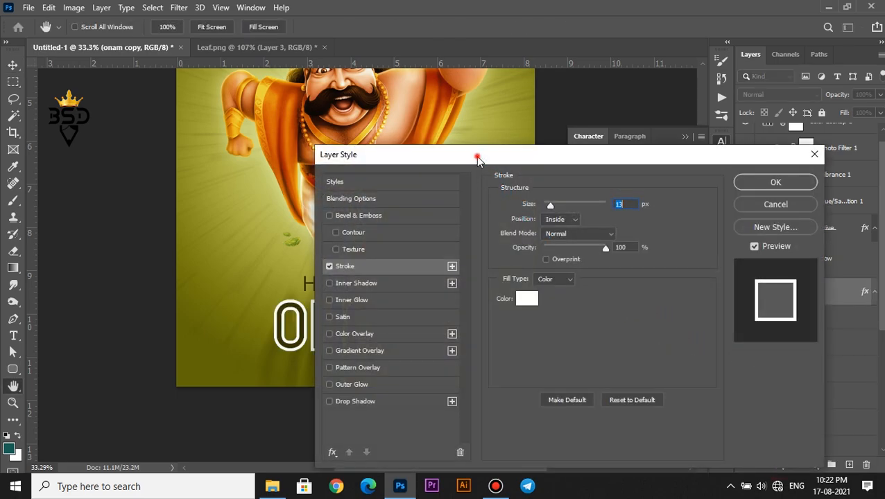
{"action": "left_click_drag", "start_coordinate": [477, 159], "coordinate": [634, 212]}
{"action": "left_click", "coordinate": [676, 248]}
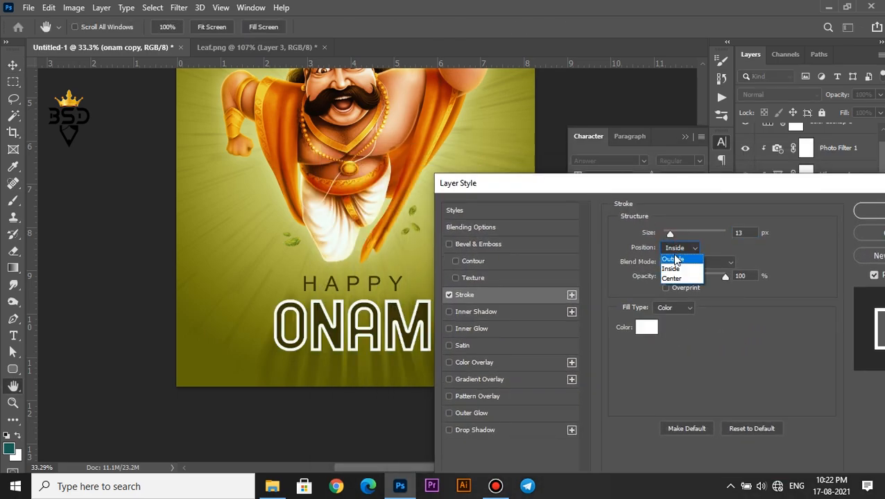
{"action": "left_click", "coordinate": [675, 255]}
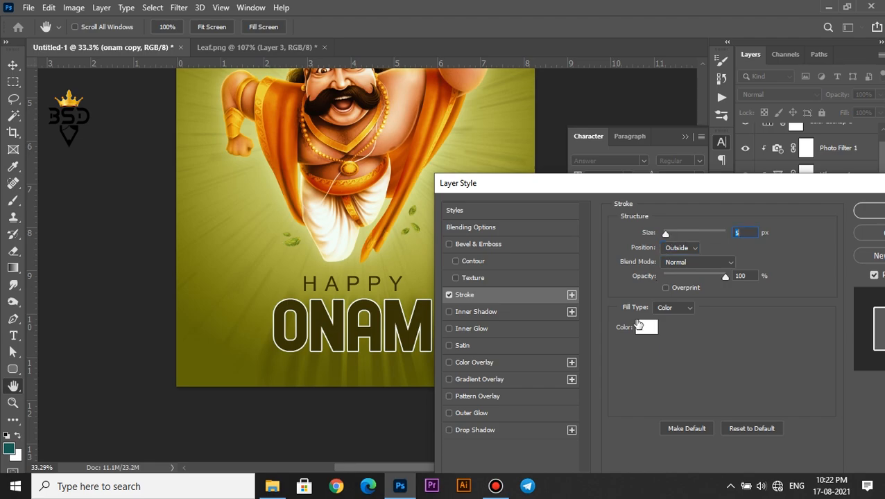
- Recolour the ONAM stroke to the light olive #c2c966 sampled from the background, greatly lower its opacity, and apply the layer style
{"action": "left_click", "coordinate": [646, 327]}
{"action": "left_click", "coordinate": [292, 224]}
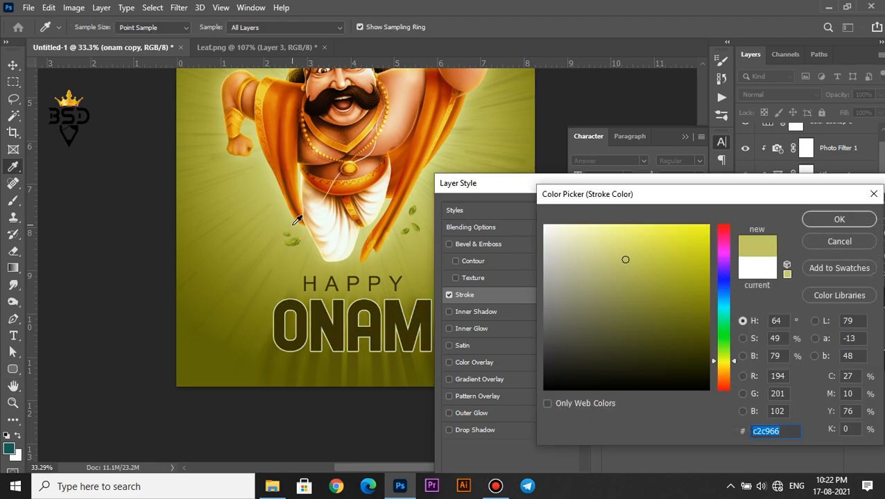
{"action": "left_click", "coordinate": [813, 219]}
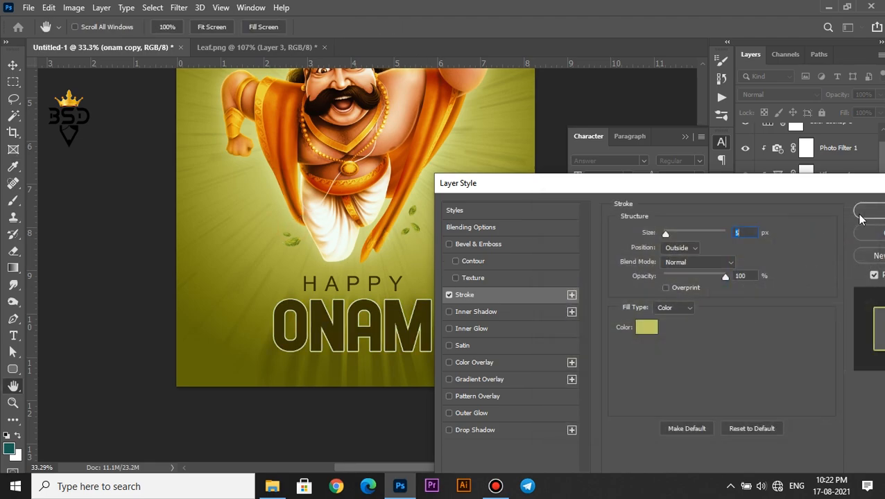
{"action": "left_click", "coordinate": [726, 278]}
{"action": "left_click_drag", "start_coordinate": [725, 277], "coordinate": [679, 278]}
{"action": "left_click", "coordinate": [867, 212]}
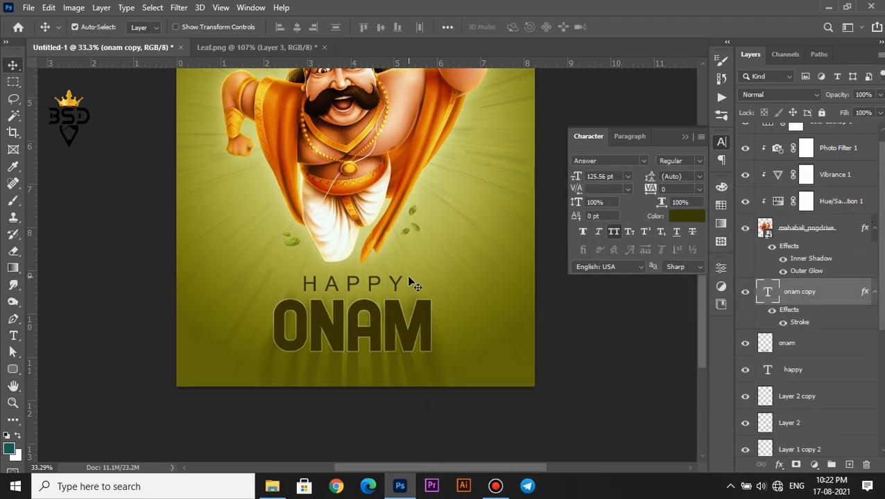
- Fit the whole poster on screen and collapse the Character settings to review the design unobstructed
{"action": "scroll", "coordinate": [409, 281], "scroll_direction": "down", "scroll_amount": 2}
{"action": "scroll", "coordinate": [409, 281], "scroll_direction": "up", "scroll_amount": 1}
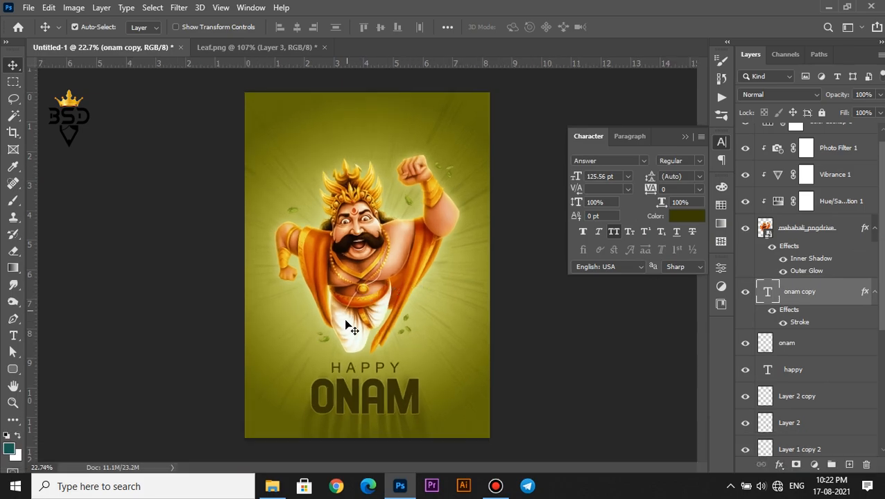
{"action": "key", "text": "z"}
{"action": "right_click", "coordinate": [387, 220]}
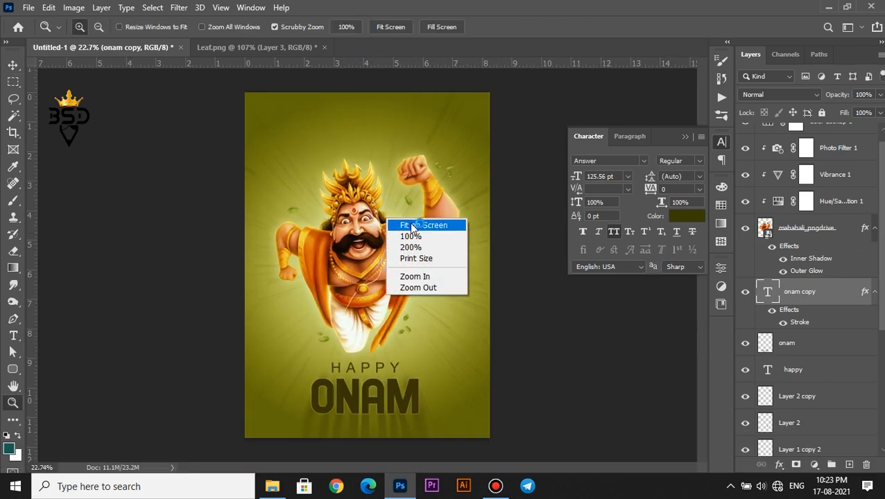
{"action": "left_click", "coordinate": [413, 226]}
{"action": "key", "text": "v"}
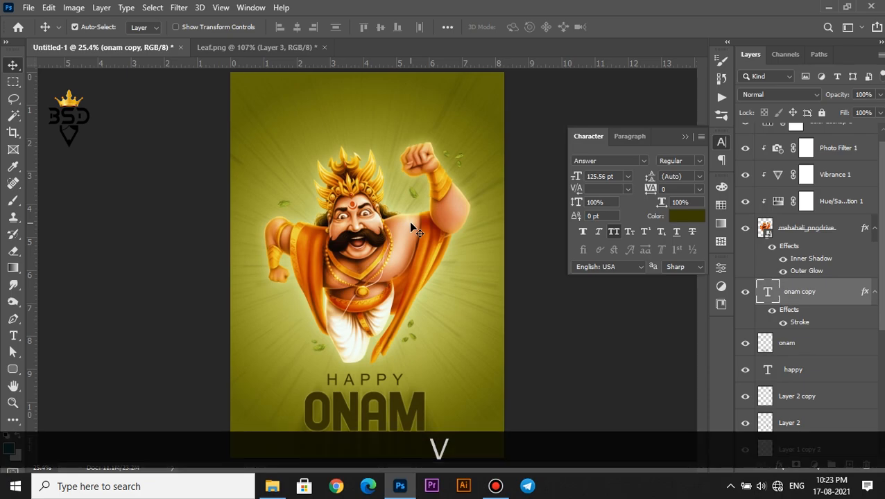
{"action": "left_click", "coordinate": [688, 137]}
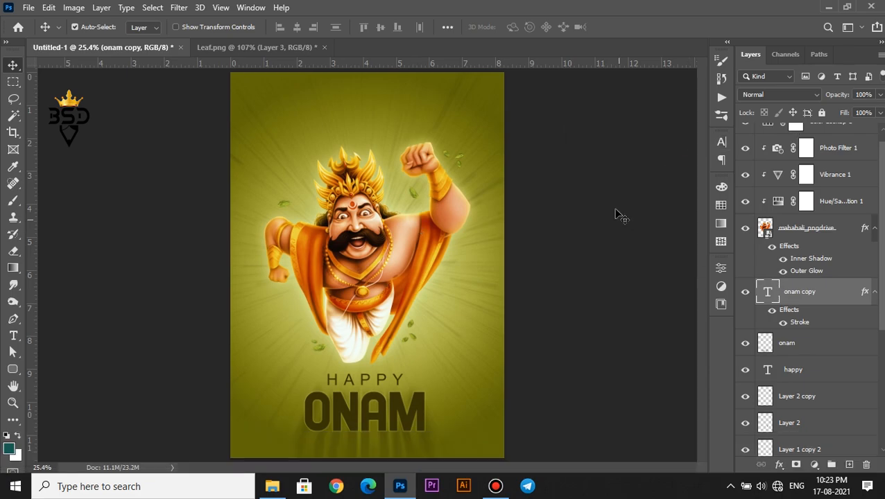